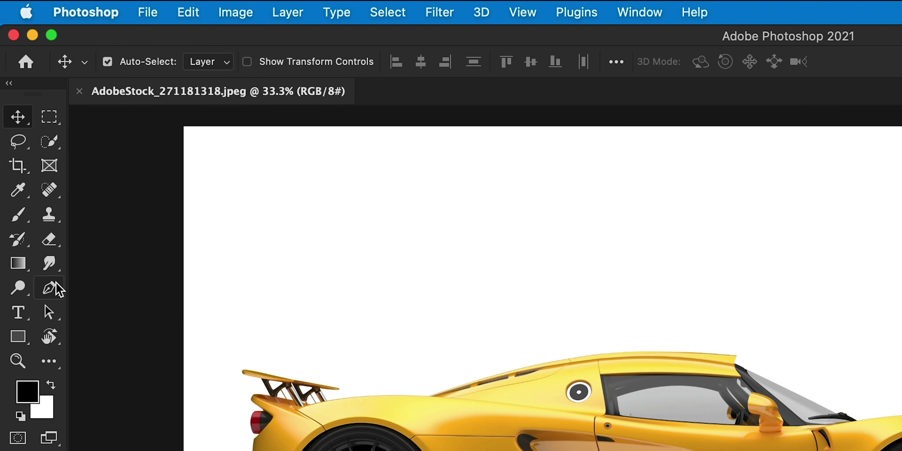
Step: Start a Pen tool path at the notch above the black rear bumper and trace the yellow rear edge up toward the taillight
{"action": "left_click", "coordinate": [31, 163]}
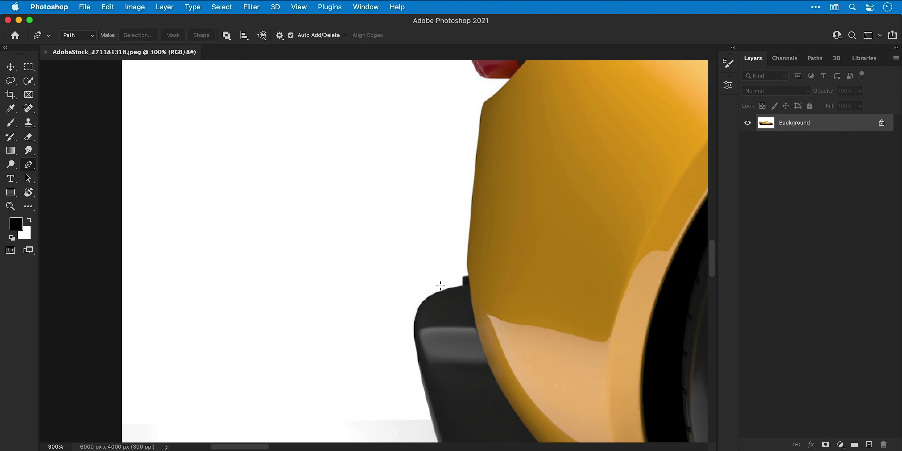
{"action": "key", "text": "super+equal"}
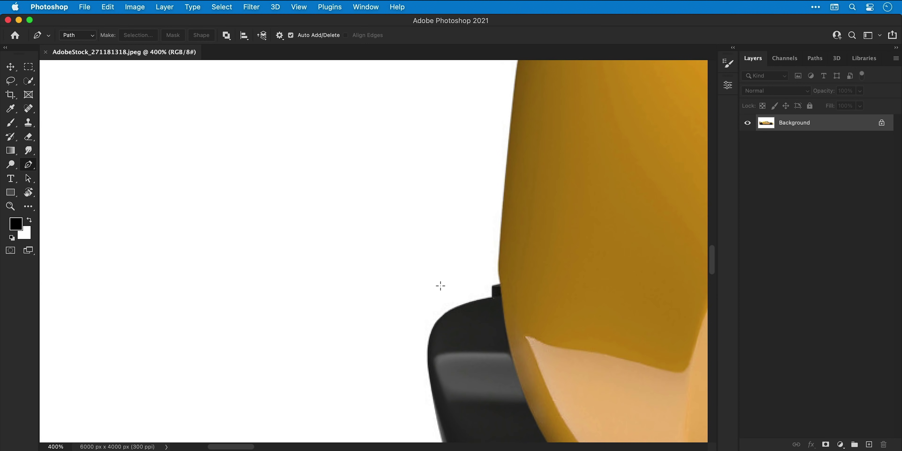
{"action": "left_click", "coordinate": [493, 298]}
{"action": "left_click", "coordinate": [504, 285]}
{"action": "left_click_drag", "start_coordinate": [499, 260], "coordinate": [500, 243]}
{"action": "left_click_drag", "start_coordinate": [504, 169], "coordinate": [424, 279]}
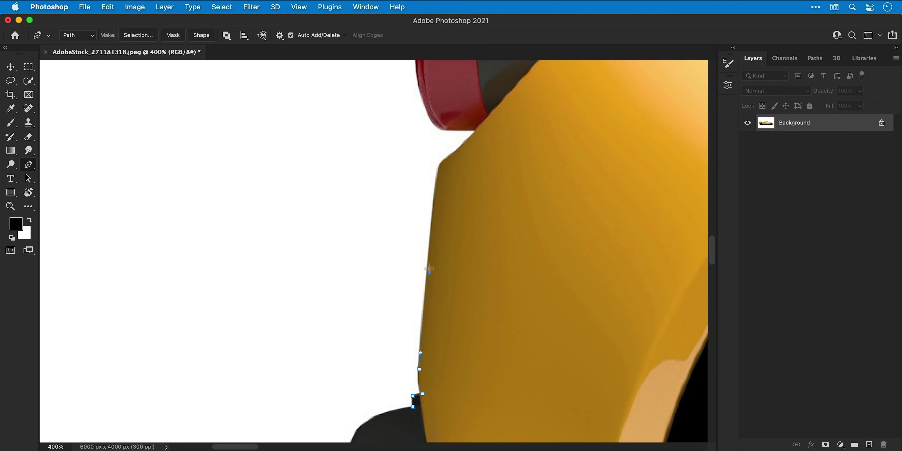
{"action": "left_click", "coordinate": [438, 174]}
{"action": "left_click_drag", "start_coordinate": [445, 166], "coordinate": [377, 304]}
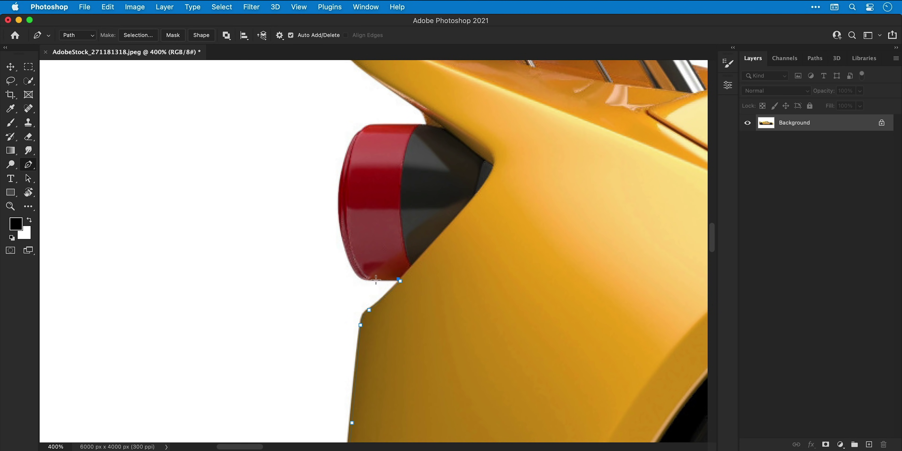
Step: Continue the path around the curved outer edge of the red taillight and along its upper edge to the bodywork
{"action": "left_click_drag", "start_coordinate": [339, 197], "coordinate": [339, 115]}
{"action": "left_click_drag", "start_coordinate": [359, 145], "coordinate": [384, 242]}
{"action": "left_click", "coordinate": [397, 223]}
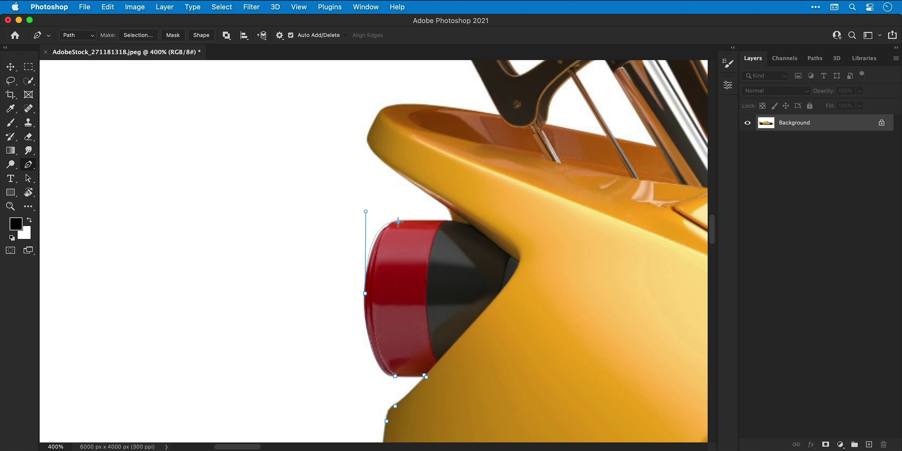
{"action": "key", "text": "super+z"}
{"action": "left_click", "coordinate": [365, 294], "text": "alt"}
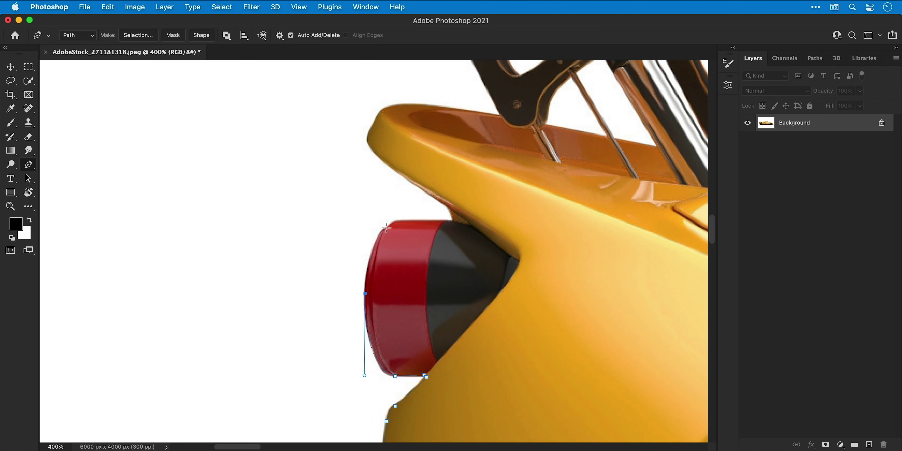
{"action": "left_click_drag", "start_coordinate": [387, 229], "coordinate": [411, 221]}
{"action": "key", "text": "super+z"}
{"action": "left_click", "coordinate": [454, 222]}
Step: Trace the path around the rear deck lip above the taillight and toward the wing's support
{"action": "left_click_drag", "start_coordinate": [435, 203], "coordinate": [417, 322]}
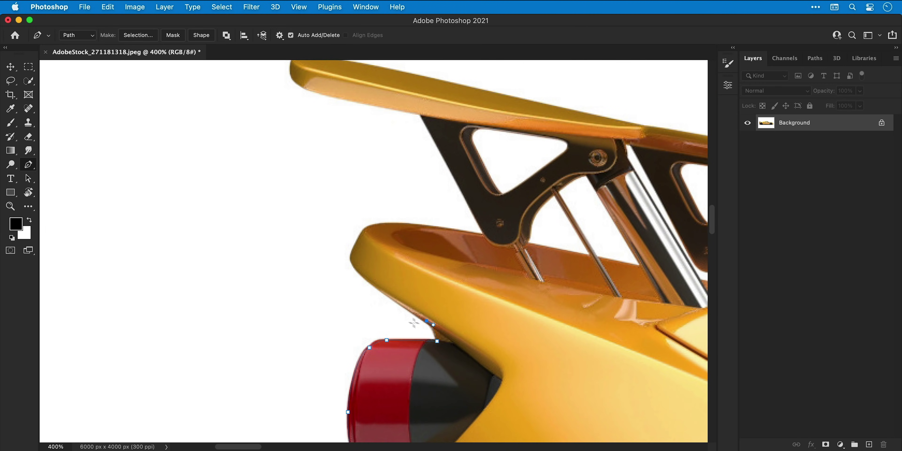
{"action": "left_click_drag", "start_coordinate": [353, 250], "coordinate": [491, 321]}
{"action": "left_click", "coordinate": [486, 234]}
{"action": "left_click_drag", "start_coordinate": [409, 236], "coordinate": [360, 300]}
{"action": "left_click", "coordinate": [378, 263]}
Step: Trace the rear wing from its rear tip along the upper edge and around its front end
{"action": "left_click_drag", "start_coordinate": [267, 239], "coordinate": [250, 204]}
{"action": "left_click_drag", "start_coordinate": [314, 213], "coordinate": [349, 222]}
{"action": "left_click_drag", "start_coordinate": [452, 254], "coordinate": [189, 240]}
{"action": "left_click", "coordinate": [253, 244]}
{"action": "left_click_drag", "start_coordinate": [343, 263], "coordinate": [360, 265]}
{"action": "left_click", "coordinate": [342, 263], "text": "alt"}
{"action": "left_click_drag", "start_coordinate": [586, 306], "coordinate": [444, 278]}
{"action": "left_click", "coordinate": [444, 278]}
{"action": "left_click_drag", "start_coordinate": [506, 296], "coordinate": [481, 302]}
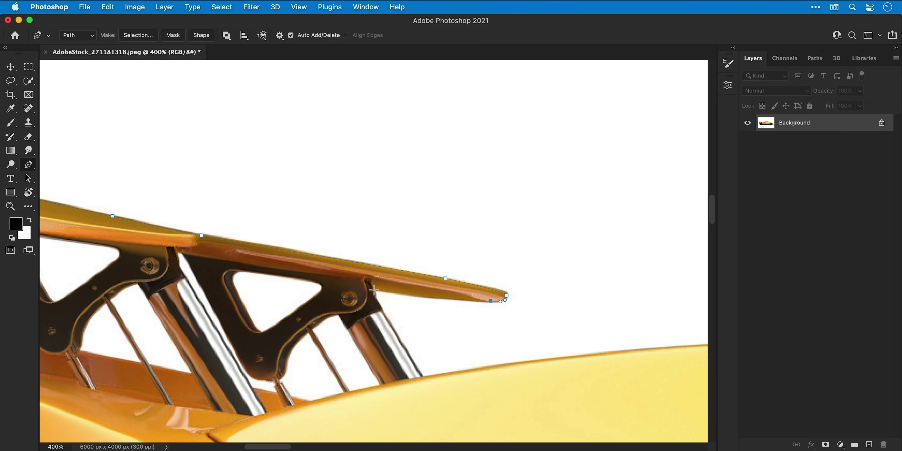
Step: Continue the path back along the wing's underside and down the foremost strut to the rear bodywork
{"action": "left_click_drag", "start_coordinate": [374, 290], "coordinate": [346, 285]}
{"action": "left_click", "coordinate": [374, 290], "text": "alt"}
{"action": "left_click", "coordinate": [376, 297]}
{"action": "left_click", "coordinate": [424, 377]}
{"action": "left_click_drag", "start_coordinate": [424, 376], "coordinate": [173, 324]}
Step: Trace the path along the upper curve of the rear bodywork to the first roof panel seam
{"action": "left_click_drag", "start_coordinate": [371, 298], "coordinate": [474, 288]}
{"action": "left_click_drag", "start_coordinate": [628, 287], "coordinate": [442, 285]}
{"action": "left_click", "coordinate": [442, 285]}
{"action": "left_click_drag", "start_coordinate": [680, 291], "coordinate": [524, 299]}
{"action": "left_click", "coordinate": [429, 290], "text": "alt"}
{"action": "left_click_drag", "start_coordinate": [615, 227], "coordinate": [491, 249]}
{"action": "left_click_drag", "start_coordinate": [611, 213], "coordinate": [385, 311]}
{"action": "left_click_drag", "start_coordinate": [547, 269], "coordinate": [564, 271]}
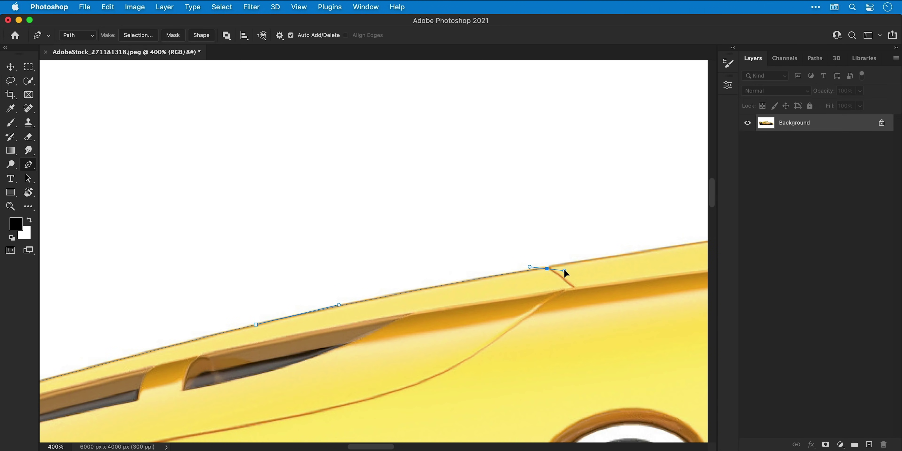
Step: Extend the path along the roofline, across the panel seams, to just short of the roof's front end
{"action": "scroll", "coordinate": [564, 273], "scroll_direction": "right", "scroll_amount": 10}
{"action": "scroll", "coordinate": [565, 273], "scroll_direction": "up", "scroll_amount": 3}
{"action": "left_click", "coordinate": [345, 327]}
{"action": "left_click", "coordinate": [487, 303]}
{"action": "left_click", "coordinate": [520, 300]}
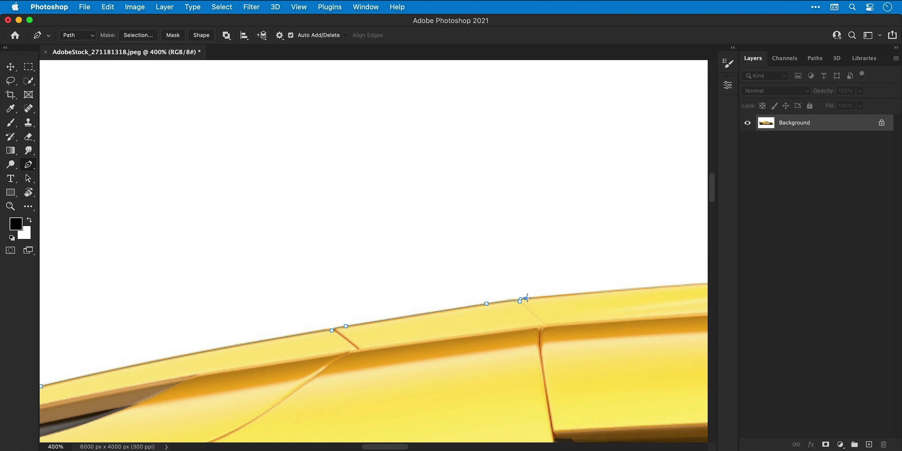
{"action": "left_click_drag", "start_coordinate": [527, 298], "coordinate": [560, 294]}
{"action": "left_click_drag", "start_coordinate": [697, 280], "coordinate": [371, 300]}
{"action": "left_click_drag", "start_coordinate": [483, 296], "coordinate": [623, 290]}
{"action": "left_click_drag", "start_coordinate": [697, 294], "coordinate": [528, 296]}
{"action": "left_click_drag", "start_coordinate": [697, 306], "coordinate": [690, 324]}
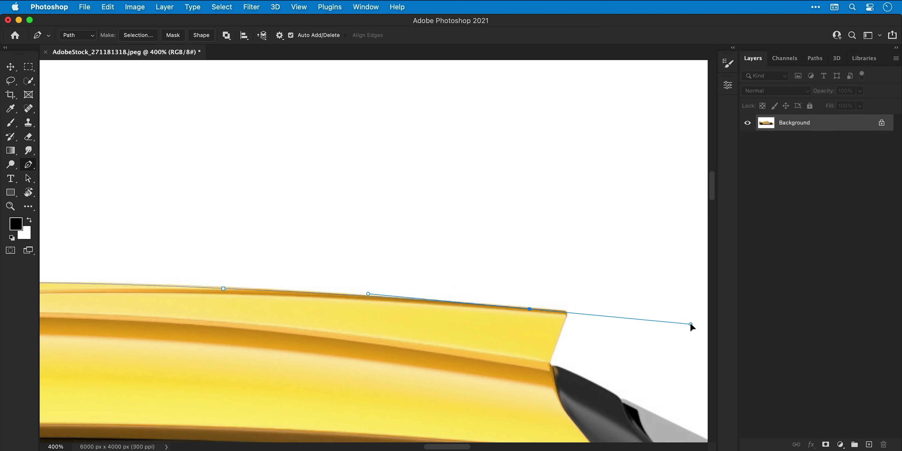
Step: Trace the roof's front overhang and its slanted edge down to the top of the black windshield pillar
{"action": "left_click", "coordinate": [529, 308], "text": "alt"}
{"action": "left_click", "coordinate": [561, 311]}
{"action": "left_click", "coordinate": [565, 318], "text": "alt"}
{"action": "left_click_drag", "start_coordinate": [565, 317], "coordinate": [326, 198]}
{"action": "left_click", "coordinate": [309, 245]}
{"action": "left_click", "coordinate": [312, 250]}
{"action": "left_click_drag", "start_coordinate": [319, 250], "coordinate": [322, 251]}
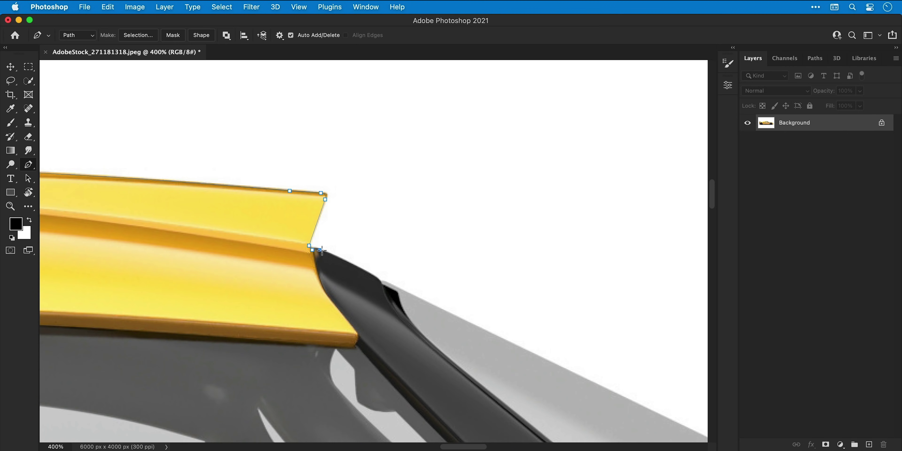
Step: Continue the path down the sloping windshield edge to the wiper
{"action": "left_click_drag", "start_coordinate": [379, 280], "coordinate": [399, 290]}
{"action": "scroll", "coordinate": [425, 306], "scroll_direction": "right", "scroll_amount": 6}
{"action": "scroll", "coordinate": [425, 306], "scroll_direction": "down", "scroll_amount": 3}
{"action": "left_click", "coordinate": [425, 306]}
{"action": "scroll", "coordinate": [479, 330], "scroll_direction": "right", "scroll_amount": 8}
{"action": "scroll", "coordinate": [479, 330], "scroll_direction": "down", "scroll_amount": 4}
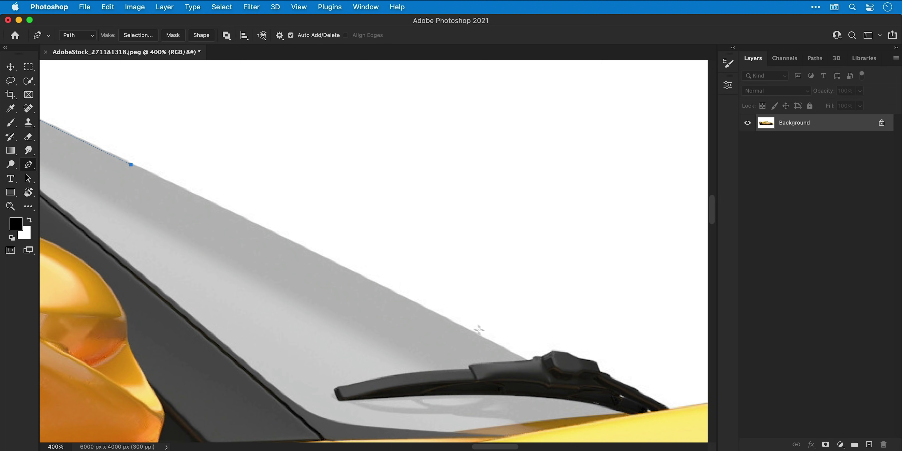
{"action": "left_click", "coordinate": [526, 361]}
Step: Trace the upper contour of the black wiper mount with closely spaced anchor points
{"action": "scroll", "coordinate": [527, 364], "scroll_direction": "right", "scroll_amount": 8}
{"action": "scroll", "coordinate": [527, 364], "scroll_direction": "down", "scroll_amount": 3}
{"action": "left_click", "coordinate": [332, 294]}
{"action": "left_click", "coordinate": [341, 293]}
{"action": "left_click", "coordinate": [351, 287]}
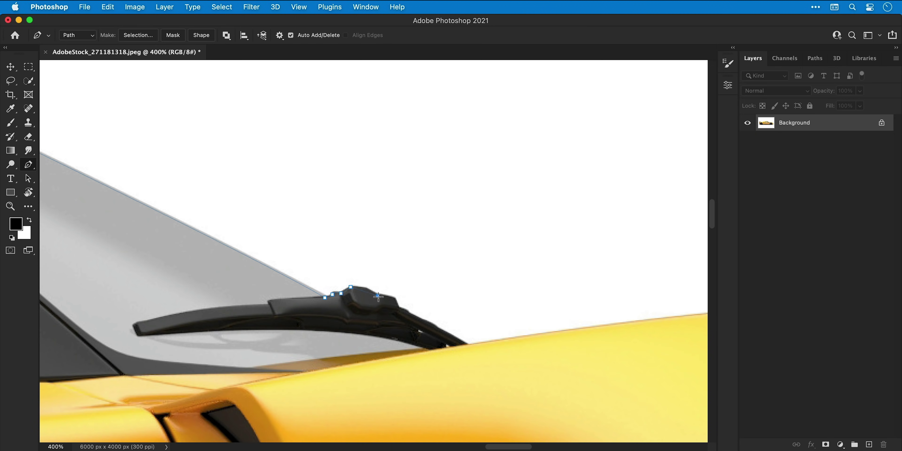
{"action": "left_click", "coordinate": [377, 295]}
{"action": "left_click", "coordinate": [389, 297]}
{"action": "left_click", "coordinate": [396, 302]}
{"action": "left_click", "coordinate": [398, 308]}
Step: Continue the path from the wiper arm over the front fender's curve to the start of the headlight
{"action": "left_click_drag", "start_coordinate": [408, 314], "coordinate": [547, 287]}
{"action": "scroll", "coordinate": [377, 320], "scroll_direction": "right", "scroll_amount": 8}
{"action": "scroll", "coordinate": [548, 288], "scroll_direction": "right", "scroll_amount": 7}
{"action": "left_click_drag", "start_coordinate": [439, 289], "coordinate": [526, 292]}
{"action": "scroll", "coordinate": [497, 319], "scroll_direction": "right", "scroll_amount": 8}
{"action": "scroll", "coordinate": [497, 319], "scroll_direction": "down", "scroll_amount": 1}
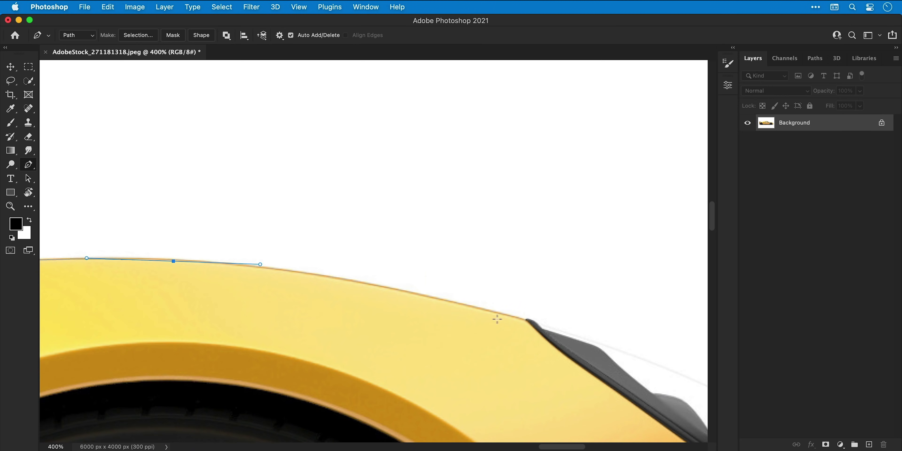
{"action": "scroll", "coordinate": [497, 319], "scroll_direction": "right", "scroll_amount": 3}
{"action": "left_click_drag", "start_coordinate": [459, 301], "coordinate": [595, 341]}
{"action": "left_click", "coordinate": [459, 301], "text": "alt"}
{"action": "left_click", "coordinate": [471, 305]}
Step: Trace the outer curve of the transparent headlight cover down toward its lower tip
{"action": "scroll", "coordinate": [471, 306], "scroll_direction": "right", "scroll_amount": 8}
{"action": "scroll", "coordinate": [471, 305], "scroll_direction": "down", "scroll_amount": 2}
{"action": "left_click_drag", "start_coordinate": [397, 306], "coordinate": [504, 360]}
{"action": "left_click_drag", "start_coordinate": [522, 399], "coordinate": [401, 233]}
{"action": "left_click", "coordinate": [432, 275]}
{"action": "key", "text": "super+z"}
{"action": "left_click", "coordinate": [421, 252]}
{"action": "left_click_drag", "start_coordinate": [483, 345], "coordinate": [339, 188]}
{"action": "left_click", "coordinate": [484, 344], "text": "alt"}
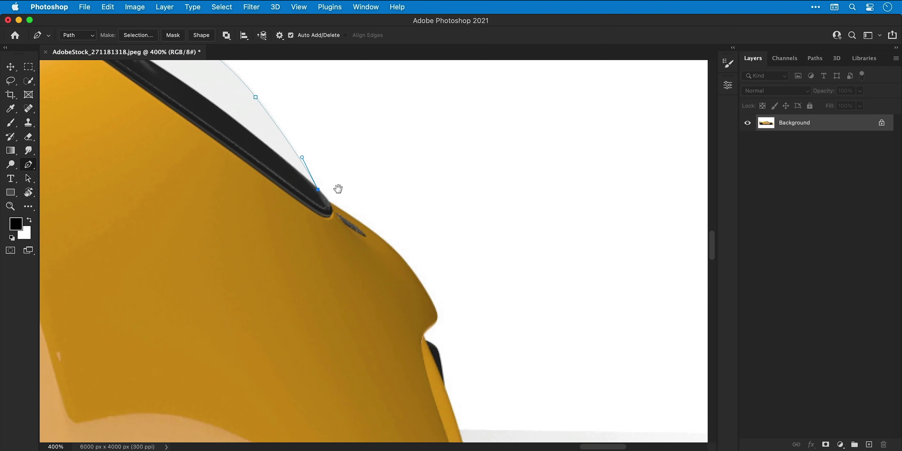
Step: Continue the path around the car's nose, into the notch below it and down the front bumper edge
{"action": "left_click", "coordinate": [329, 204]}
{"action": "left_click", "coordinate": [420, 283]}
{"action": "left_click", "coordinate": [432, 303]}
{"action": "left_click_drag", "start_coordinate": [432, 325], "coordinate": [424, 336]}
{"action": "left_click_drag", "start_coordinate": [461, 360], "coordinate": [394, 227]}
{"action": "left_click", "coordinate": [391, 215], "text": "alt"}
{"action": "left_click_drag", "start_coordinate": [441, 332], "coordinate": [418, 234]}
Step: Trace the lower corner of the front bumper down to the black front splitter
{"action": "left_click_drag", "start_coordinate": [409, 291], "coordinate": [415, 345]}
{"action": "left_click", "coordinate": [410, 291], "text": "alt"}
{"action": "left_click_drag", "start_coordinate": [442, 307], "coordinate": [441, 185]}
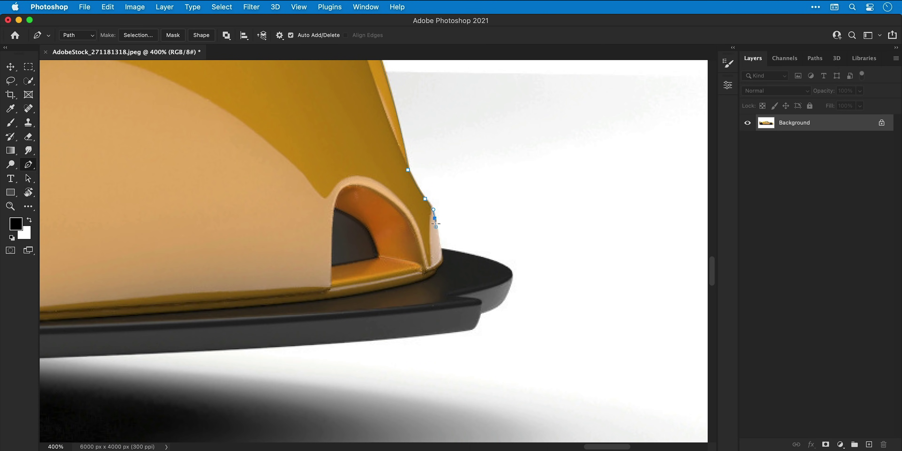
{"action": "left_click", "coordinate": [435, 218], "text": "alt"}
{"action": "left_click", "coordinate": [440, 249]}
Step: Trace the path around the front splitter's tip and back along its lower edge toward the front wheel
{"action": "left_click_drag", "start_coordinate": [512, 276], "coordinate": [510, 289]}
{"action": "left_click", "coordinate": [512, 276], "text": "alt"}
{"action": "left_click_drag", "start_coordinate": [480, 312], "coordinate": [547, 261]}
{"action": "left_click", "coordinate": [480, 313], "text": "alt"}
{"action": "left_click_drag", "start_coordinate": [91, 290], "coordinate": [314, 273]}
{"action": "left_click_drag", "start_coordinate": [314, 272], "coordinate": [211, 276]}
{"action": "left_click", "coordinate": [313, 273], "text": "alt"}
{"action": "left_click_drag", "start_coordinate": [313, 273], "coordinate": [499, 271]}
Step: Trace the splitter's rear end and the gap's upper edge across to the front tyre
{"action": "left_click", "coordinate": [509, 279]}
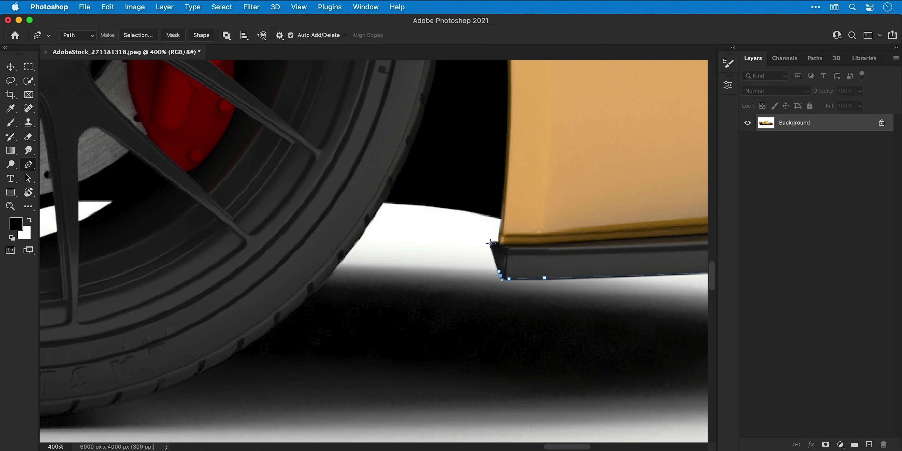
{"action": "left_click", "coordinate": [490, 244]}
{"action": "left_click", "coordinate": [500, 242]}
{"action": "left_click", "coordinate": [501, 219]}
{"action": "left_click_drag", "start_coordinate": [384, 203], "coordinate": [313, 203]}
{"action": "left_click", "coordinate": [383, 202], "text": "alt"}
Step: Trace the lower curve of the front tyre around to where the inner tyre shows behind it
{"action": "left_click_drag", "start_coordinate": [312, 284], "coordinate": [600, 237]}
{"action": "left_click_drag", "start_coordinate": [435, 348], "coordinate": [262, 408]}
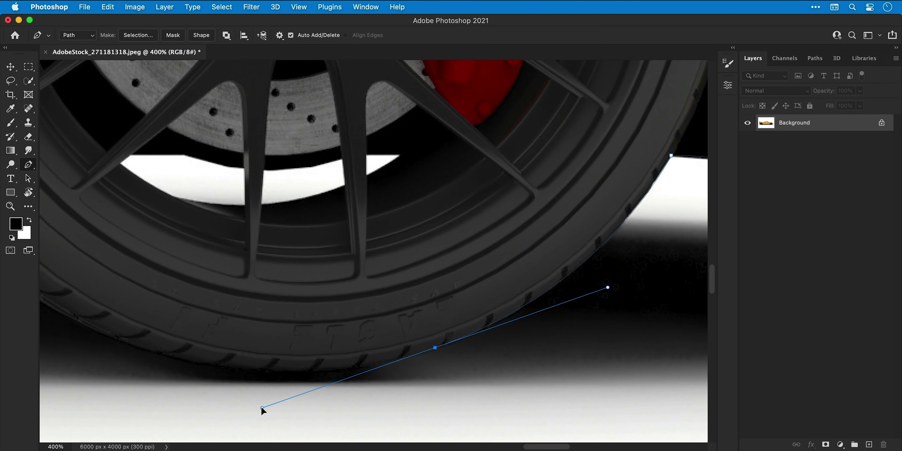
{"action": "scroll", "coordinate": [326, 333], "scroll_direction": "left", "scroll_amount": 10}
{"action": "left_click_drag", "start_coordinate": [326, 333], "coordinate": [141, 280]}
{"action": "scroll", "coordinate": [383, 300], "scroll_direction": "left", "scroll_amount": 12}
{"action": "scroll", "coordinate": [384, 300], "scroll_direction": "up", "scroll_amount": 5}
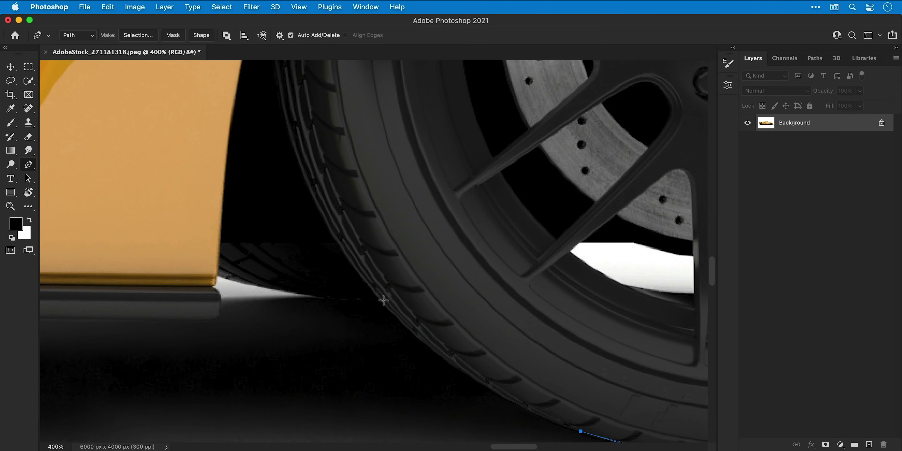
{"action": "left_click_drag", "start_coordinate": [379, 295], "coordinate": [302, 203]}
{"action": "left_click", "coordinate": [379, 295], "text": "alt"}
Step: Continue the path along the inner tyre's lower edge to the body corner above the side skirt
{"action": "scroll", "coordinate": [379, 295], "scroll_direction": "left", "scroll_amount": 10}
{"action": "left_click_drag", "start_coordinate": [417, 288], "coordinate": [302, 260]}
{"action": "left_click", "coordinate": [417, 289], "text": "alt"}
{"action": "left_click", "coordinate": [416, 298]}
{"action": "left_click", "coordinate": [411, 301]}
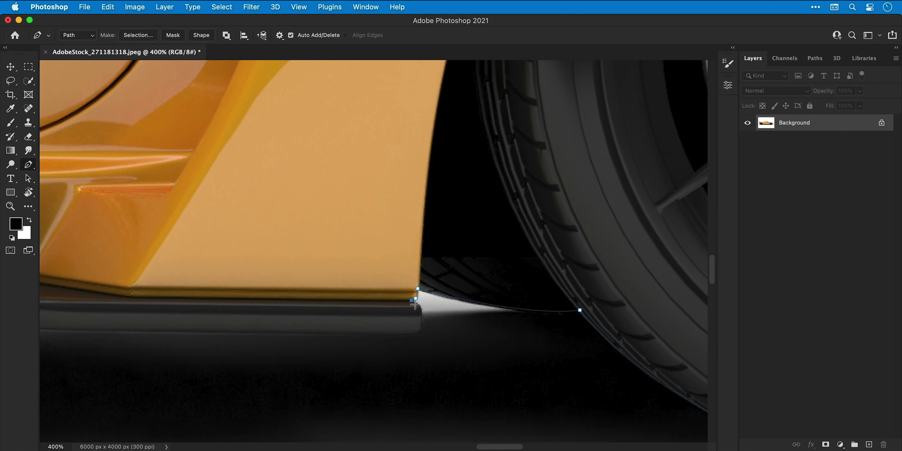
Step: Trace the rounded front end of the black side skirt down to its lower edge
{"action": "left_click", "coordinate": [418, 304]}
{"action": "left_click_drag", "start_coordinate": [420, 315], "coordinate": [543, 271]}
{"action": "left_click", "coordinate": [421, 325]}
{"action": "left_click_drag", "start_coordinate": [554, 268], "coordinate": [549, 268]}
{"action": "left_click", "coordinate": [544, 268]}
{"action": "left_click", "coordinate": [538, 277]}
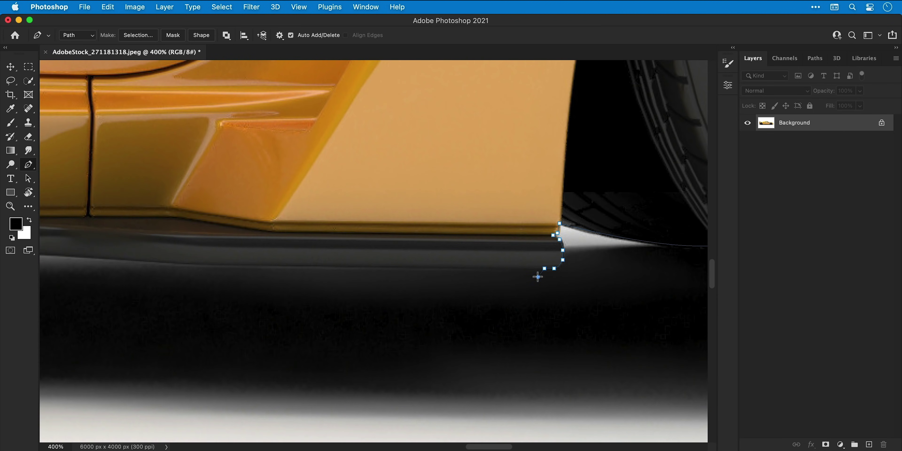
Step: Trace the front stretch of the black side skirt's lower edge, running toward the rear of the car
{"action": "left_click", "coordinate": [533, 296]}
{"action": "left_click_drag", "start_coordinate": [263, 293], "coordinate": [484, 292]}
{"action": "left_click", "coordinate": [380, 284]}
{"action": "left_click_drag", "start_coordinate": [344, 282], "coordinate": [216, 279]}
{"action": "left_click_drag", "start_coordinate": [217, 280], "coordinate": [599, 296]}
{"action": "left_click", "coordinate": [261, 303]}
{"action": "left_click_drag", "start_coordinate": [261, 302], "coordinate": [661, 310]}
Step: Continue the path along the remaining lower edge of the side skirt toward the rear wheel
{"action": "left_click", "coordinate": [344, 312]}
{"action": "left_click_drag", "start_coordinate": [344, 312], "coordinate": [700, 297]}
{"action": "left_click", "coordinate": [380, 304]}
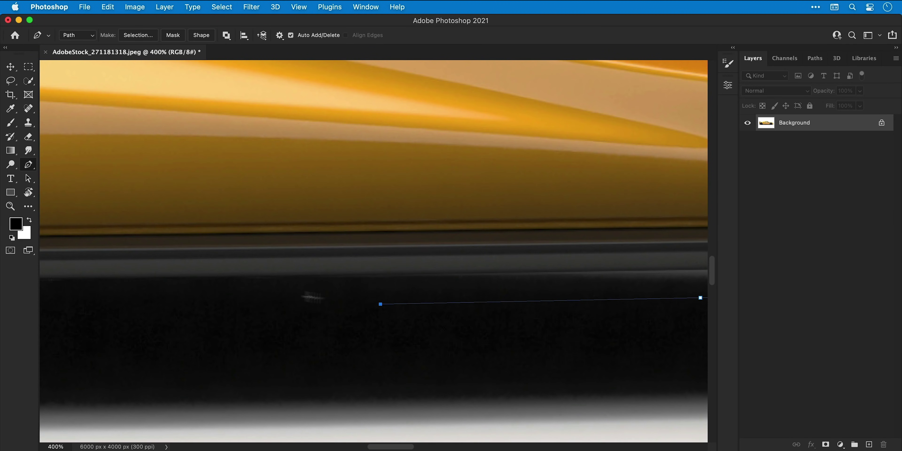
{"action": "left_click_drag", "start_coordinate": [210, 297], "coordinate": [686, 307]}
{"action": "left_click", "coordinate": [147, 316]}
{"action": "left_click_drag", "start_coordinate": [153, 316], "coordinate": [697, 304]}
{"action": "left_click", "coordinate": [234, 305]}
{"action": "left_click_drag", "start_coordinate": [205, 302], "coordinate": [418, 321]}
Step: Trace the stepped, rounded rear end of the side skirt up to the yellow body corner
{"action": "left_click", "coordinate": [384, 312]}
{"action": "left_click", "coordinate": [372, 288]}
{"action": "left_click", "coordinate": [356, 286]}
{"action": "left_click_drag", "start_coordinate": [406, 315], "coordinate": [411, 275]}
{"action": "left_click", "coordinate": [406, 304]}
{"action": "left_click", "coordinate": [416, 292], "text": "alt"}
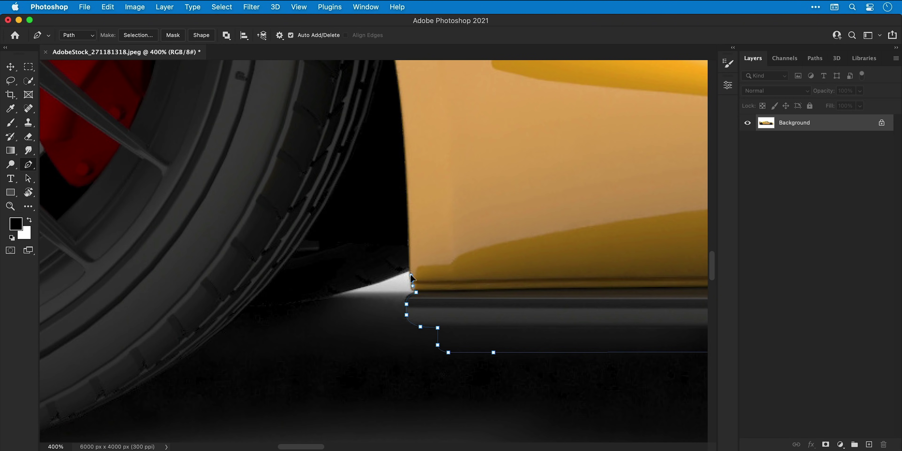
Step: Trace the inner rear tyre's lower edge and the rear tyre's bottom curve to the first tread groove
{"action": "left_click_drag", "start_coordinate": [244, 306], "coordinate": [173, 303]}
{"action": "left_click", "coordinate": [245, 306], "text": "alt"}
{"action": "left_click_drag", "start_coordinate": [197, 350], "coordinate": [631, 231]}
{"action": "left_click_drag", "start_coordinate": [397, 332], "coordinate": [210, 370]}
{"action": "left_click", "coordinate": [397, 332], "text": "alt"}
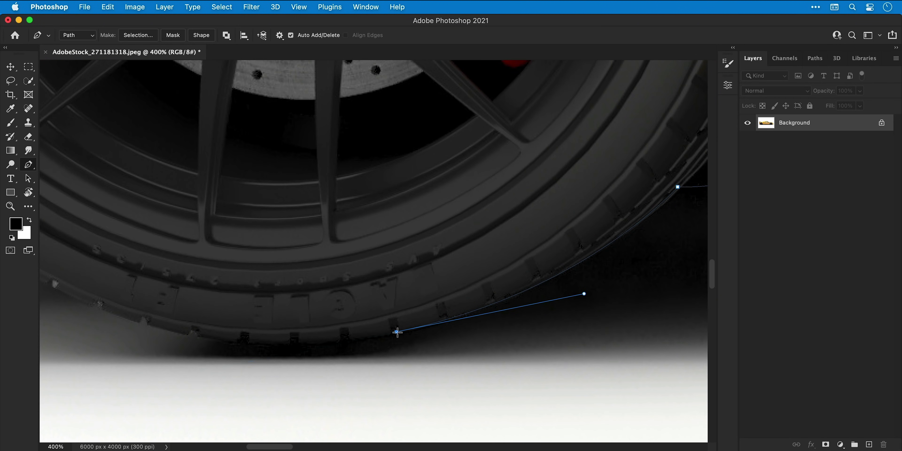
{"action": "left_click_drag", "start_coordinate": [202, 337], "coordinate": [441, 330]}
{"action": "left_click_drag", "start_coordinate": [441, 329], "coordinate": [367, 312]}
{"action": "left_click", "coordinate": [441, 329], "text": "alt"}
Step: Outline the first tread grooves along the underside of the rear tyre with closely spaced anchor points
{"action": "left_click", "coordinate": [439, 324]}
{"action": "left_click", "coordinate": [432, 323]}
{"action": "left_click", "coordinate": [427, 327]}
{"action": "left_click", "coordinate": [389, 317]}
{"action": "left_click", "coordinate": [387, 311]}
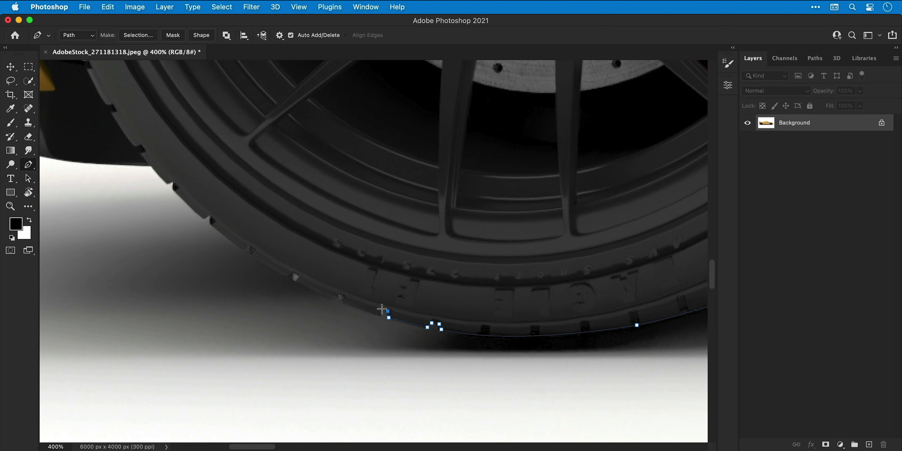
Step: Continue around the rear tyre's notched tread up to where it meets the black lower rear bumper
{"action": "scroll", "coordinate": [382, 309], "scroll_direction": "left", "scroll_amount": 10}
{"action": "scroll", "coordinate": [382, 309], "scroll_direction": "up", "scroll_amount": 5}
{"action": "left_click", "coordinate": [484, 369]}
{"action": "left_click", "coordinate": [439, 347]}
{"action": "left_click", "coordinate": [395, 323]}
{"action": "left_click", "coordinate": [356, 293]}
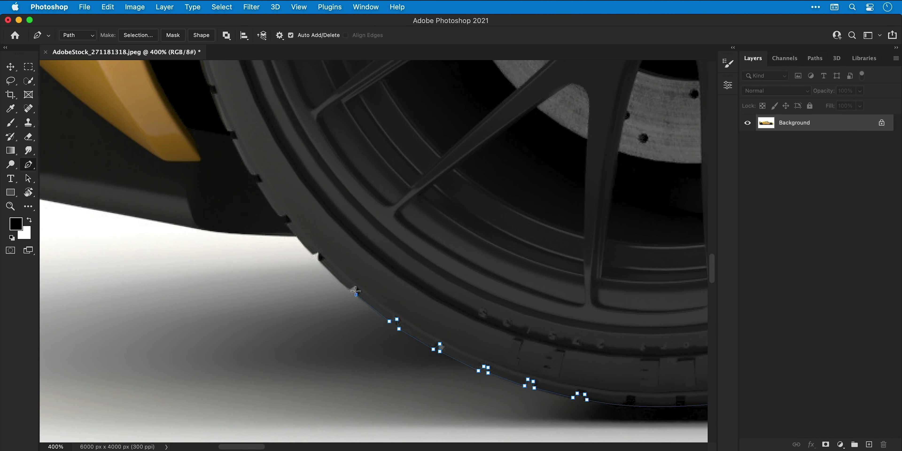
{"action": "left_click", "coordinate": [349, 288]}
{"action": "left_click", "coordinate": [312, 253]}
{"action": "left_click", "coordinate": [297, 236]}
Step: Trace the lower edge of the black rear bumper from the tyre to its rearmost corner
{"action": "scroll", "coordinate": [298, 234], "scroll_direction": "left", "scroll_amount": 10}
{"action": "scroll", "coordinate": [298, 234], "scroll_direction": "up", "scroll_amount": 4}
{"action": "left_click_drag", "start_coordinate": [463, 319], "coordinate": [385, 312]}
{"action": "left_click", "coordinate": [463, 319], "text": "alt"}
{"action": "scroll", "coordinate": [420, 333], "scroll_direction": "left", "scroll_amount": 8}
{"action": "left_click", "coordinate": [468, 367]}
Step: Trace the black rear bumper's back edge upward and close the path at its starting point below the yellow bodywork
{"action": "scroll", "coordinate": [385, 311], "scroll_direction": "up", "scroll_amount": 3}
{"action": "scroll", "coordinate": [385, 312], "scroll_direction": "left", "scroll_amount": 2}
{"action": "left_click_drag", "start_coordinate": [381, 257], "coordinate": [361, 171]}
{"action": "scroll", "coordinate": [362, 171], "scroll_direction": "up", "scroll_amount": 8}
{"action": "left_click", "coordinate": [365, 282]}
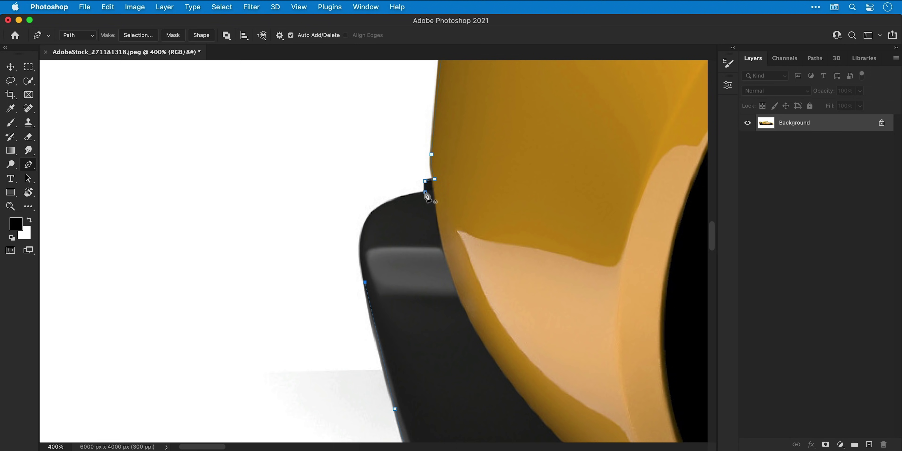
{"action": "left_click_drag", "start_coordinate": [425, 191], "coordinate": [512, 178]}
{"action": "key", "text": "super+0"}
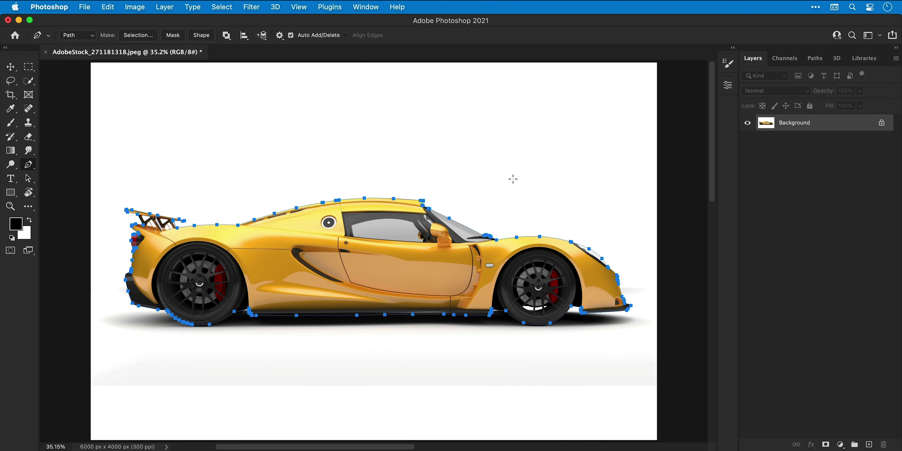
Step: Trace a closed path around the rearmost white gap between the front wheel's lower spokes
{"action": "scroll", "coordinate": [549, 313], "scroll_direction": "up", "scroll_amount": 5}
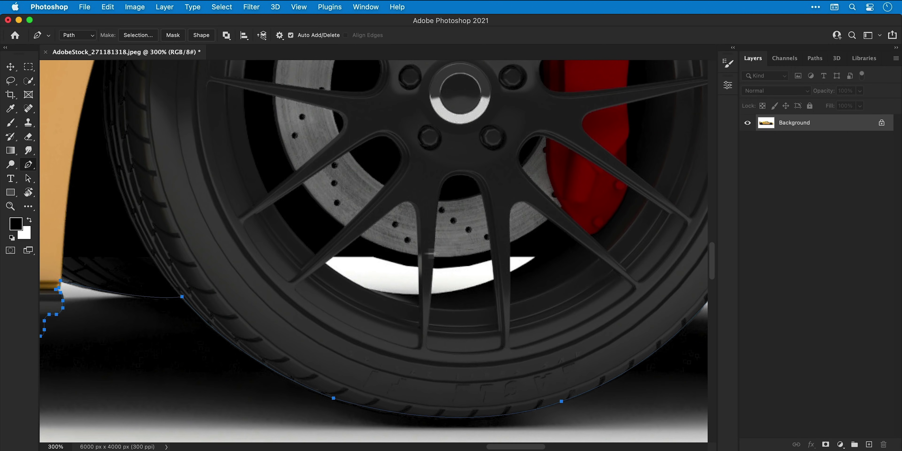
{"action": "left_click", "coordinate": [330, 256]}
{"action": "left_click", "coordinate": [372, 256]}
{"action": "left_click", "coordinate": [419, 267]}
{"action": "left_click", "coordinate": [419, 296]}
{"action": "left_click", "coordinate": [365, 289]}
{"action": "left_click", "coordinate": [325, 262]}
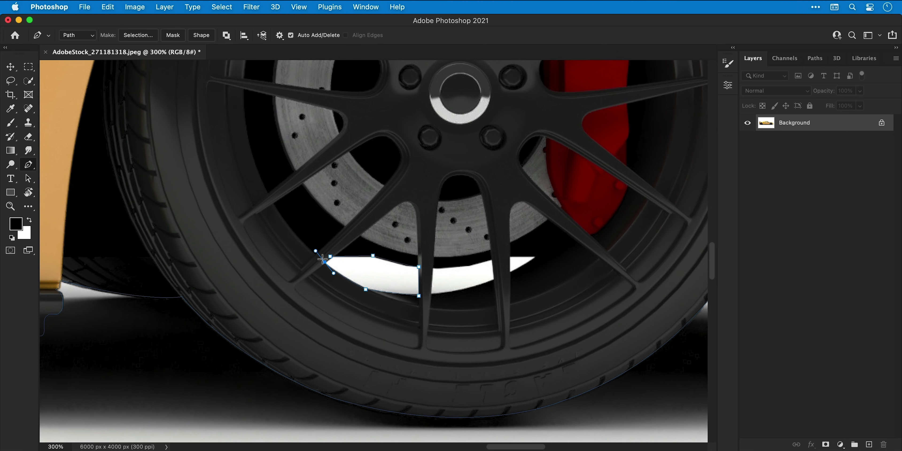
{"action": "left_click", "coordinate": [331, 256]}
Step: Trace a closed path around the middle white gap between the front wheel's lower spokes
{"action": "left_click", "coordinate": [470, 265]}
{"action": "left_click", "coordinate": [493, 260]}
{"action": "left_click", "coordinate": [495, 281]}
{"action": "left_click_drag", "start_coordinate": [428, 294], "coordinate": [461, 294]}
{"action": "left_click", "coordinate": [433, 268]}
Step: Trace a closed path around the small triangular white gap beside the front wheel's lower spoke
{"action": "left_click", "coordinate": [508, 257]}
{"action": "left_click", "coordinate": [538, 256]}
{"action": "left_click_drag", "start_coordinate": [510, 274], "coordinate": [493, 279]}
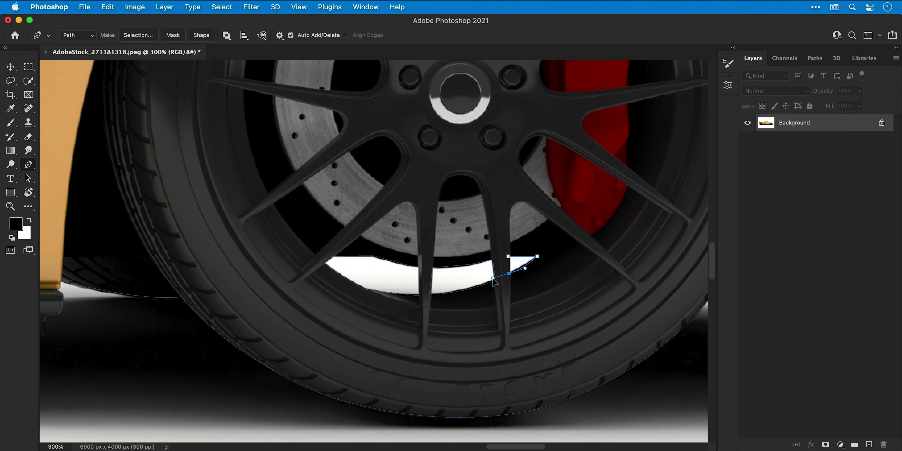
{"action": "left_click", "coordinate": [508, 257]}
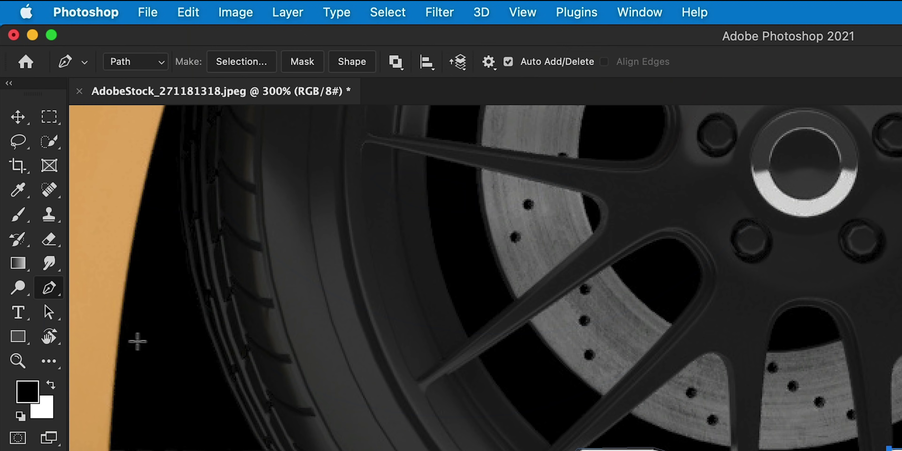
Step: Select the three front-wheel gap paths with the Path Selection Tool and set them to Subtract Front Shape
{"action": "left_click", "coordinate": [29, 179]}
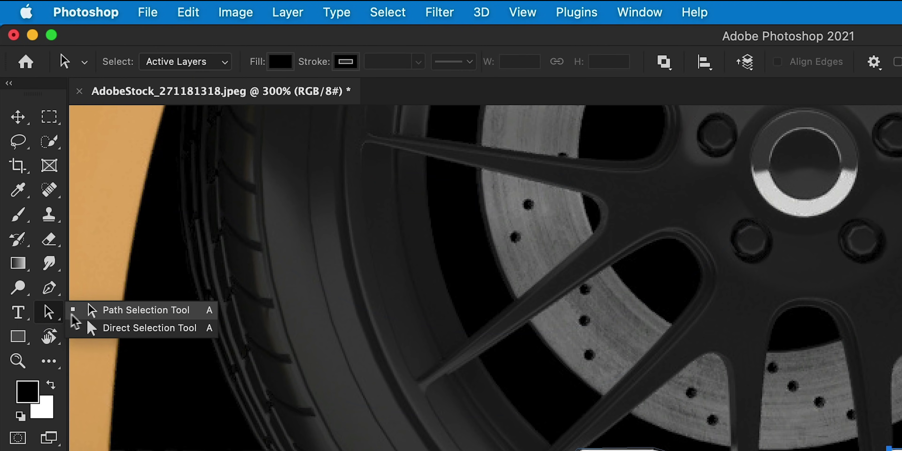
{"action": "left_click", "coordinate": [87, 327]}
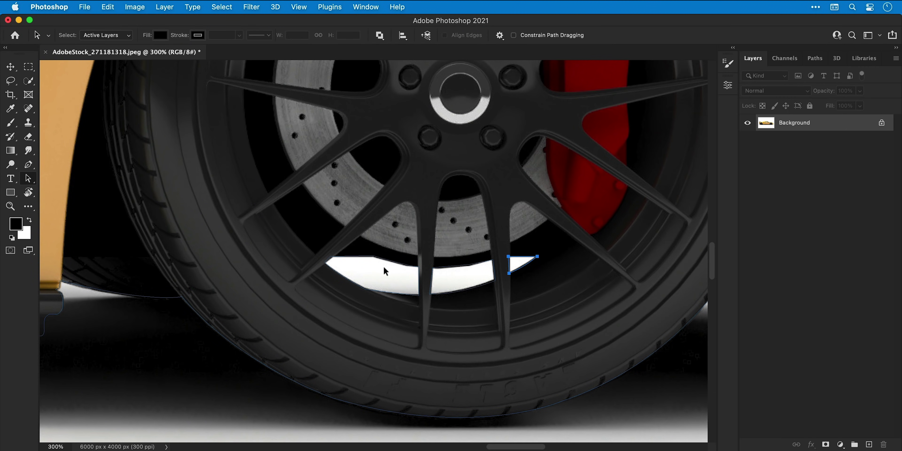
{"action": "left_click", "coordinate": [450, 277]}
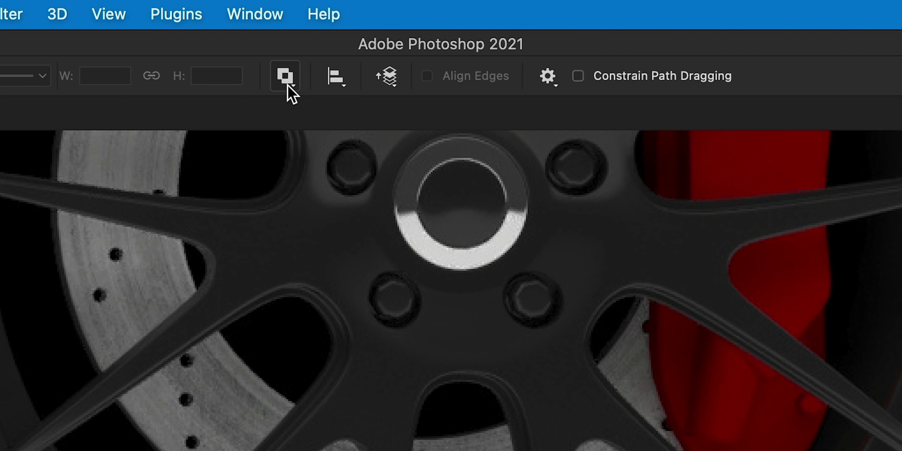
{"action": "left_click", "coordinate": [380, 35]}
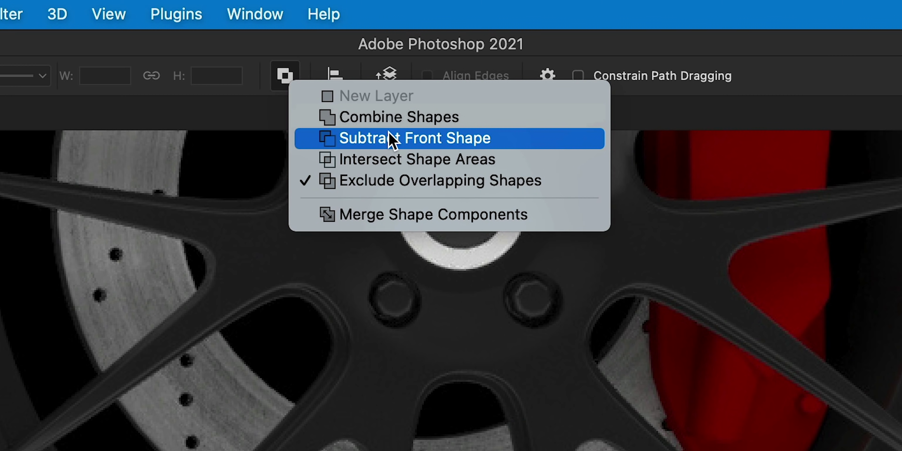
{"action": "left_click", "coordinate": [391, 139]}
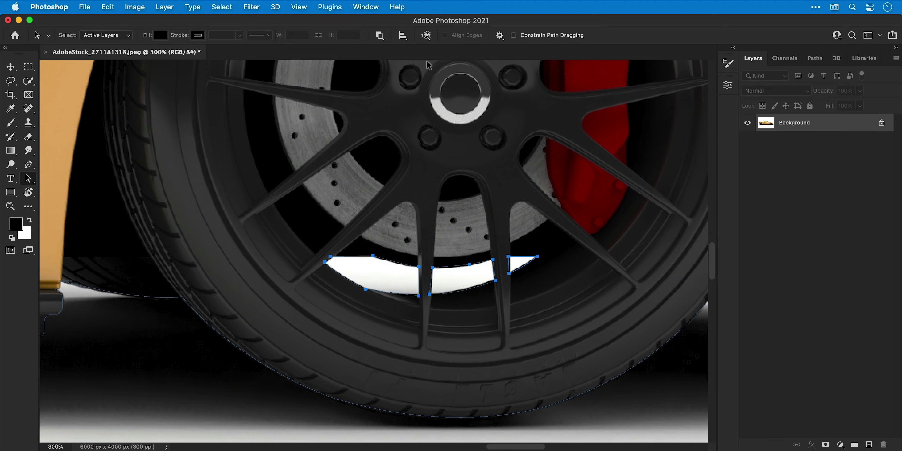
Step: Trace a closed path around the triangular hole in the rear wing's first black bracket
{"action": "key", "text": "super+0"}
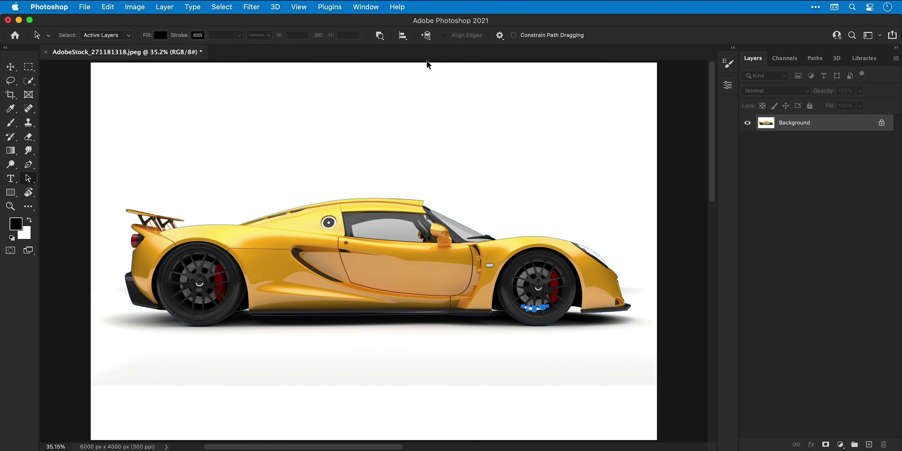
{"action": "key", "text": "z"}
{"action": "left_click_drag", "start_coordinate": [131, 222], "coordinate": [132, 222]}
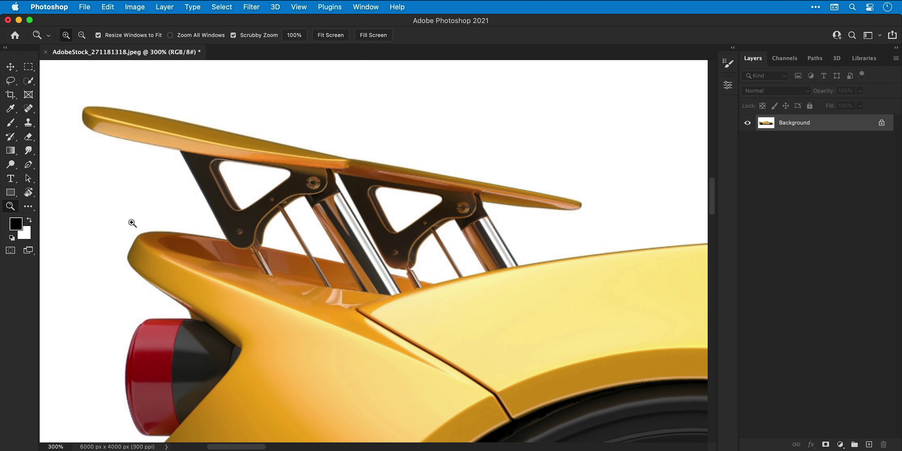
{"action": "key", "text": "p"}
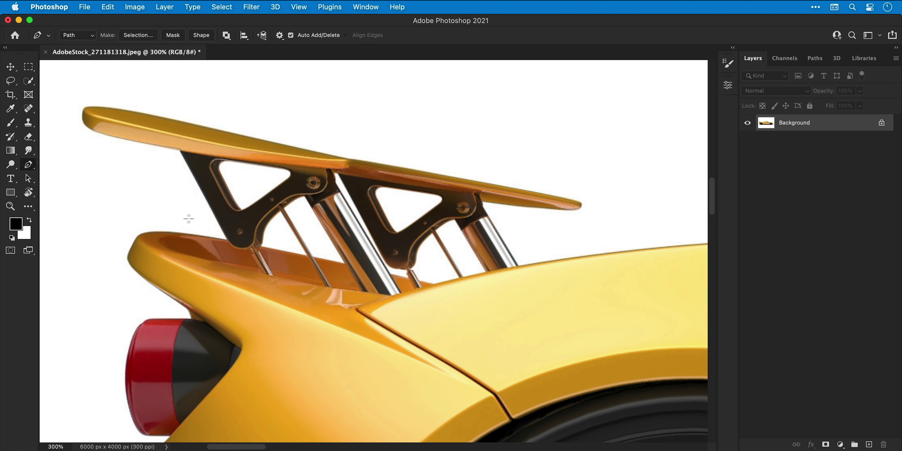
{"action": "left_click_drag", "start_coordinate": [231, 196], "coordinate": [226, 186]}
{"action": "left_click", "coordinate": [231, 160]}
{"action": "left_click", "coordinate": [243, 211]}
Step: Trace a closed path around the triangular hole in the rear wing's second black bracket
{"action": "left_click", "coordinate": [391, 228]}
{"action": "left_click", "coordinate": [376, 196]}
{"action": "left_click", "coordinate": [385, 187]}
{"action": "left_click", "coordinate": [436, 194]}
{"action": "left_click_drag", "start_coordinate": [441, 203], "coordinate": [448, 197]}
{"action": "left_click", "coordinate": [391, 227]}
Step: Trace the white gaps on both sides of the thin rod beside the first wing bracket
{"action": "left_click", "coordinate": [259, 246]}
{"action": "left_click_drag", "start_coordinate": [262, 234], "coordinate": [262, 227]}
{"action": "left_click", "coordinate": [280, 209]}
{"action": "left_click", "coordinate": [306, 195]}
{"action": "left_click", "coordinate": [345, 263]}
{"action": "left_click", "coordinate": [312, 258]}
{"action": "left_click", "coordinate": [284, 208]}
Step: Trace a closed path around the narrow gap between the first chrome strut and the second wing bracket
{"action": "left_click_drag", "start_coordinate": [336, 171], "coordinate": [340, 172]}
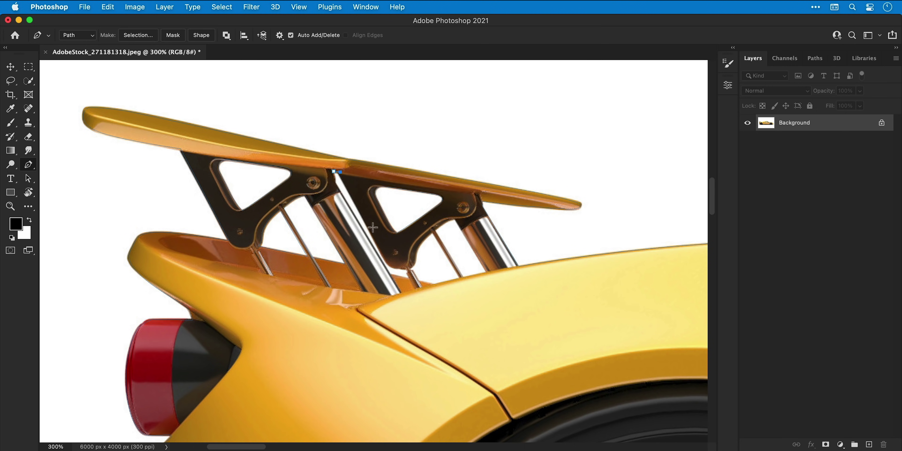
{"action": "left_click", "coordinate": [382, 254]}
{"action": "left_click_drag", "start_coordinate": [396, 268], "coordinate": [405, 269]}
{"action": "left_click", "coordinate": [389, 275]}
{"action": "left_click_drag", "start_coordinate": [334, 172], "coordinate": [334, 182]}
Step: Trace the white gaps on both sides of the thin rod beside the second wing bracket
{"action": "left_click", "coordinate": [433, 285]}
{"action": "left_click", "coordinate": [420, 282]}
{"action": "left_click_drag", "start_coordinate": [432, 232], "coordinate": [447, 224]}
{"action": "left_click", "coordinate": [456, 219]}
{"action": "left_click", "coordinate": [487, 272]}
{"action": "left_click", "coordinate": [463, 277]}
{"action": "left_click_drag", "start_coordinate": [455, 219], "coordinate": [472, 219]}
Step: Select all the rear wing gap paths and set them to Subtract Front Shape
{"action": "key", "text": "a"}
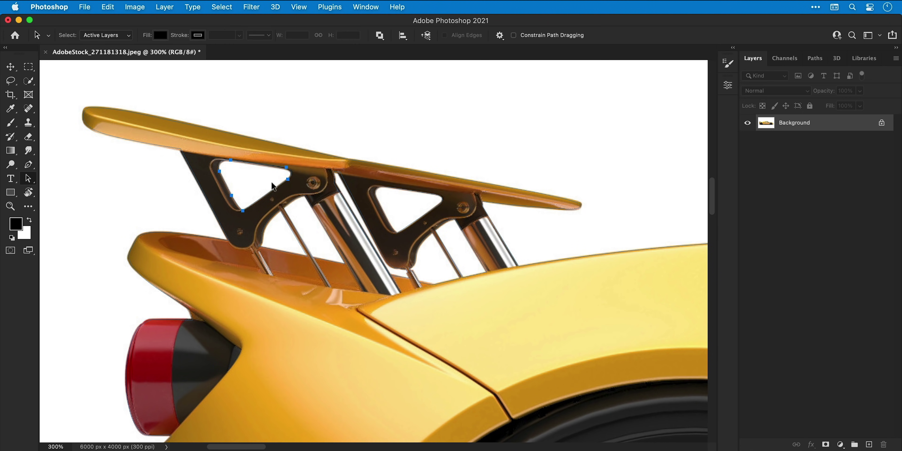
{"action": "left_click", "coordinate": [274, 187]}
{"action": "left_click", "coordinate": [405, 207], "text": "shift"}
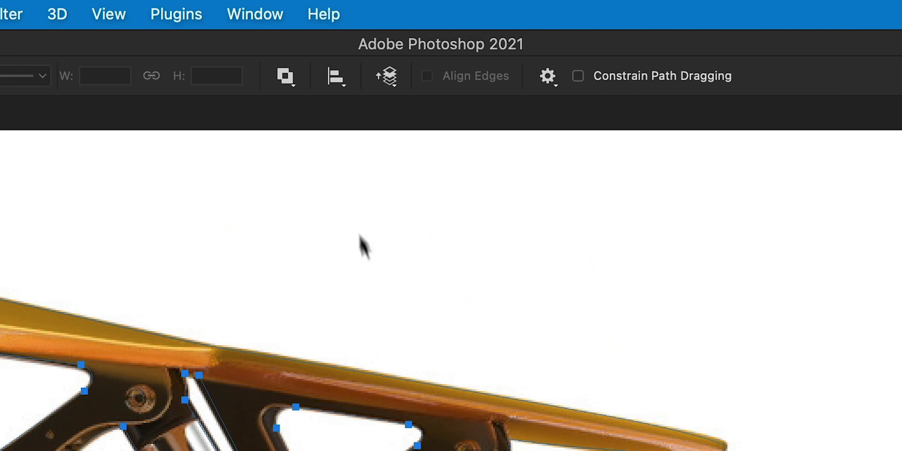
{"action": "left_click", "coordinate": [297, 84]}
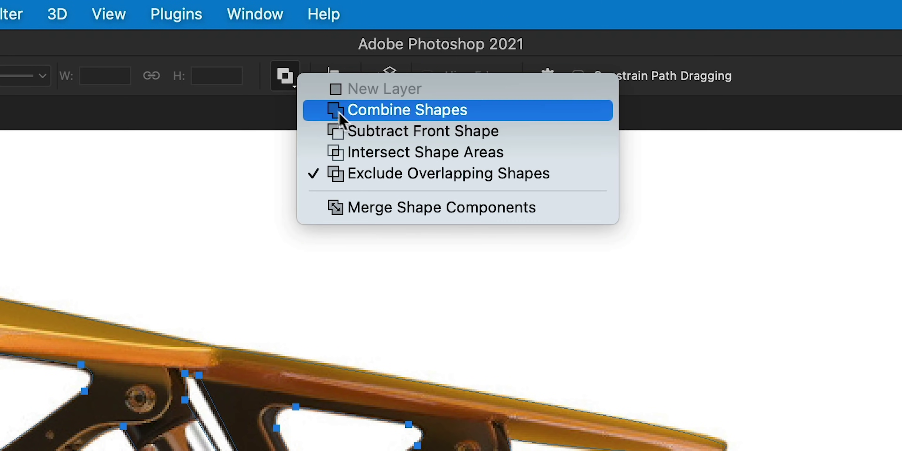
{"action": "left_click", "coordinate": [366, 131]}
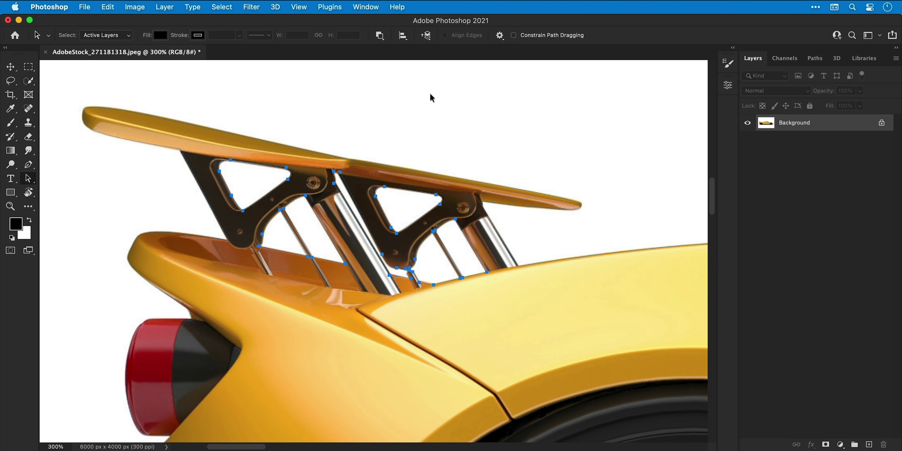
Step: Save the work path under the name "Car"
{"action": "key", "text": "v"}
{"action": "key", "text": "super+0"}
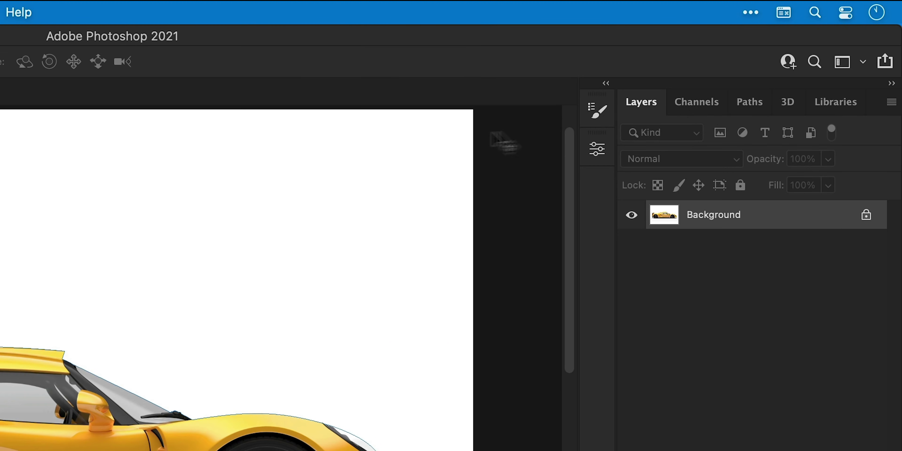
{"action": "left_click", "coordinate": [747, 116]}
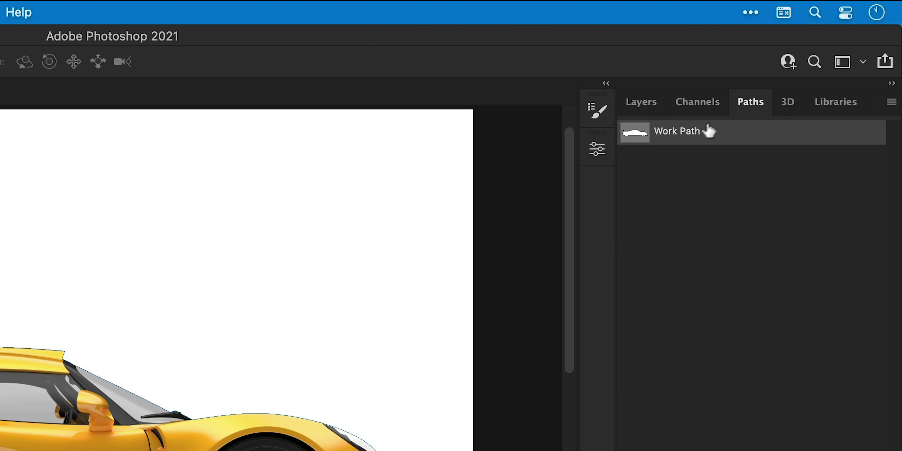
{"action": "double_click", "coordinate": [693, 137]}
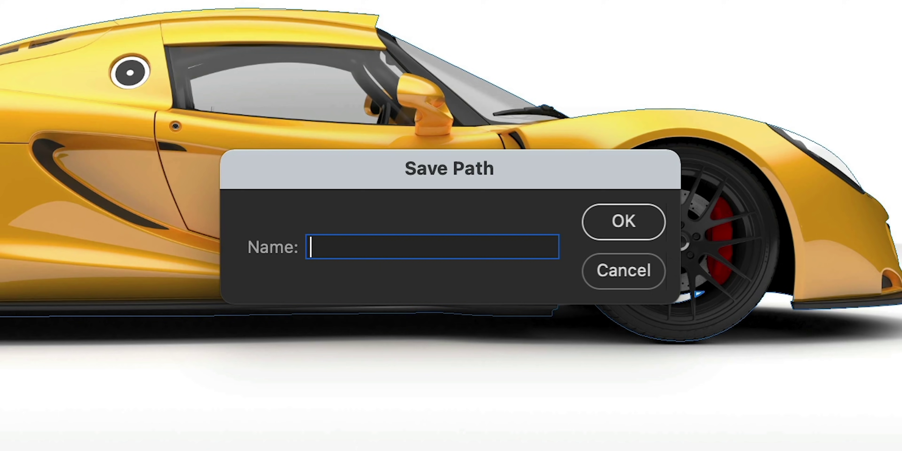
{"action": "type", "text": "Car"}
{"action": "key", "text": "Return"}
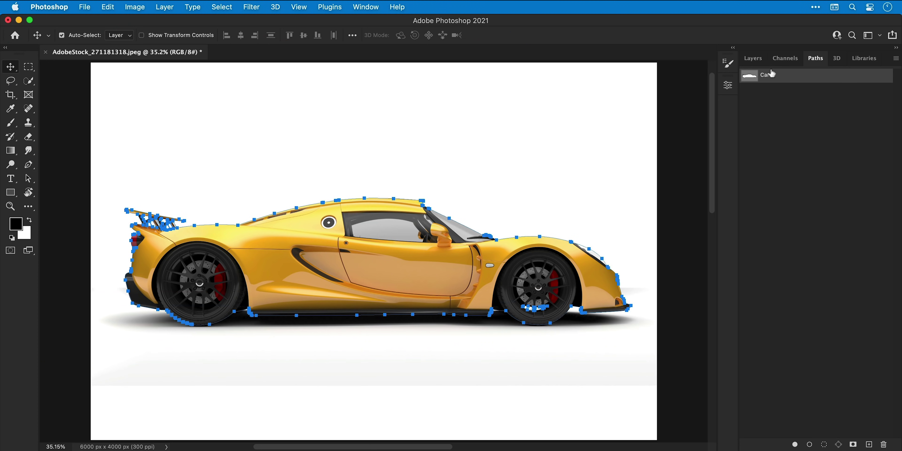
Step: Save the image as a Baseline ("Standard") JPEG at Maximum quality 12
{"action": "left_click", "coordinate": [753, 58]}
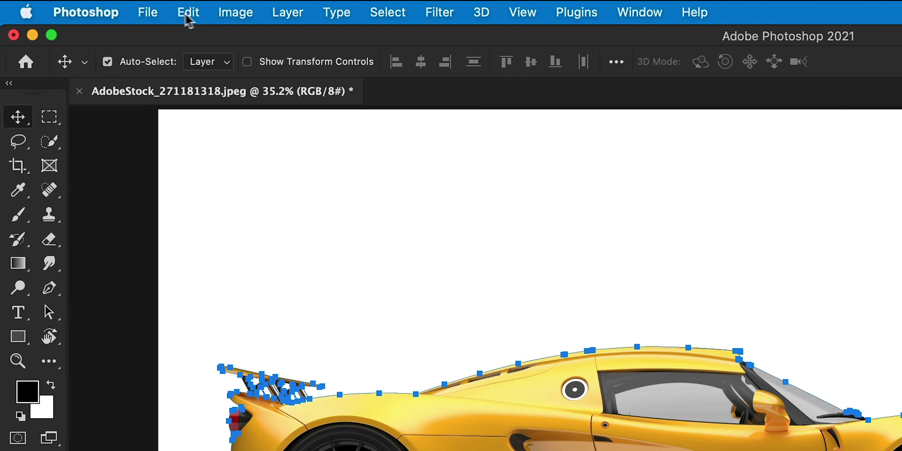
{"action": "left_click", "coordinate": [85, 8]}
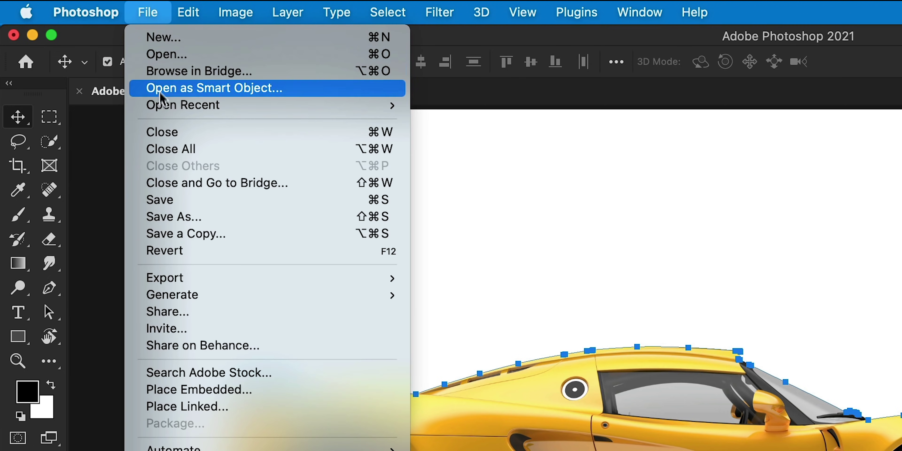
{"action": "left_click", "coordinate": [178, 201]}
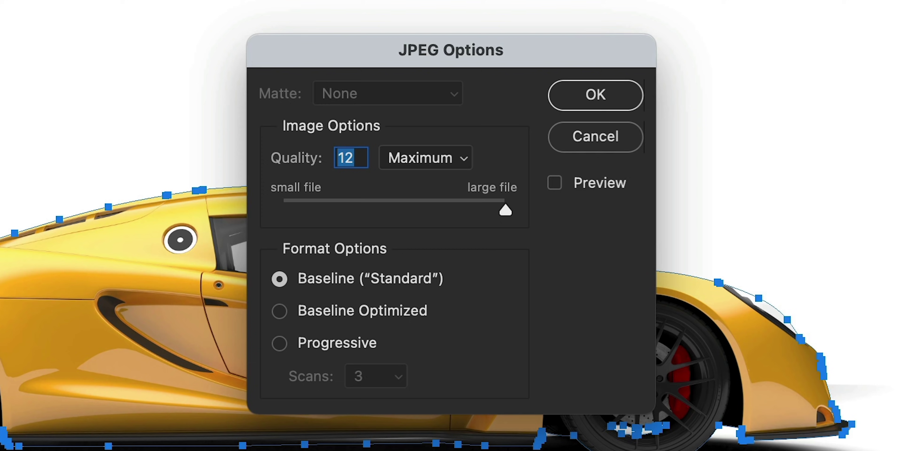
{"action": "key", "text": "Return"}
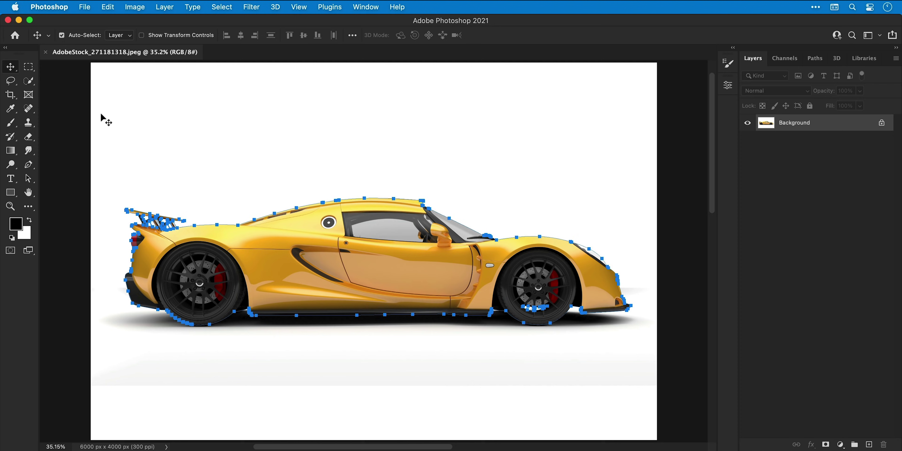
Step: Check the saved Car path by showing it and selecting its front-wheel cutouts, and deselect the path
{"action": "left_click", "coordinate": [815, 58]}
{"action": "left_click", "coordinate": [788, 108]}
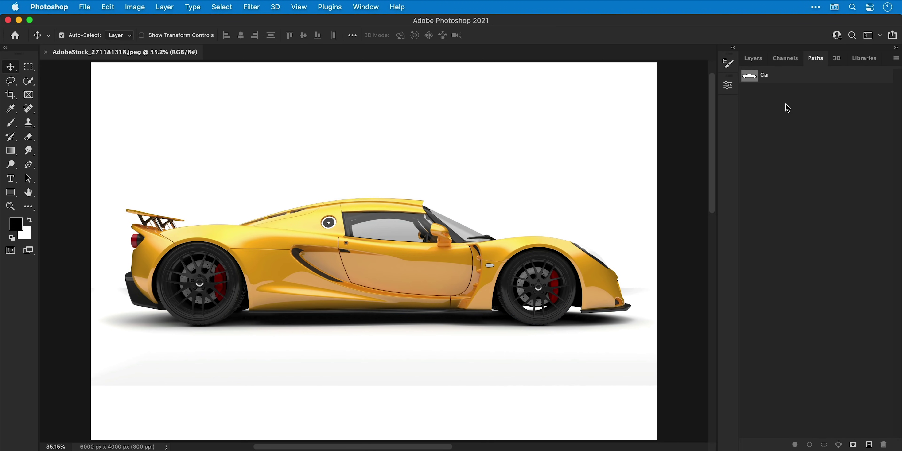
{"action": "left_click", "coordinate": [786, 77]}
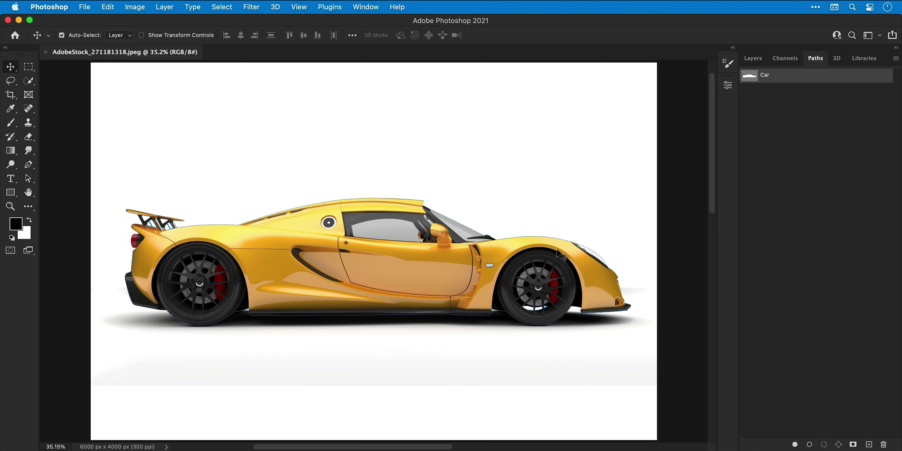
{"action": "key", "text": "a"}
{"action": "left_click", "coordinate": [543, 265]}
{"action": "left_click", "coordinate": [532, 310]}
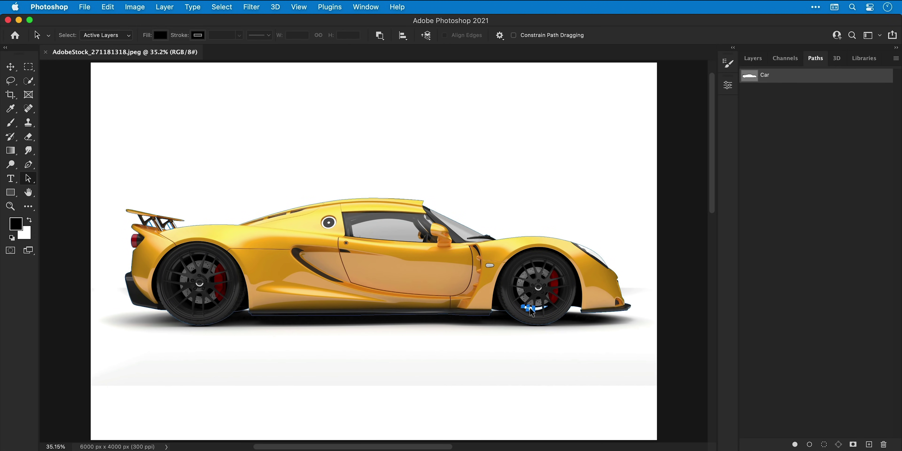
{"action": "left_click", "coordinate": [757, 117]}
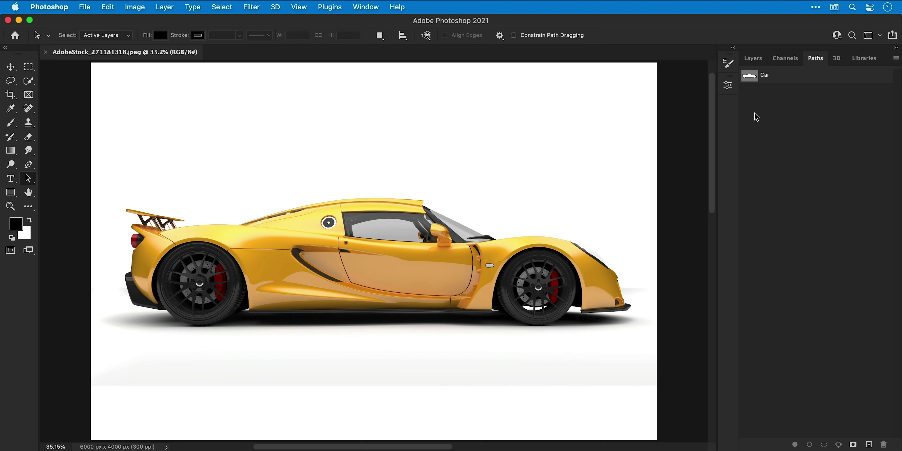
{"action": "key", "text": "v"}
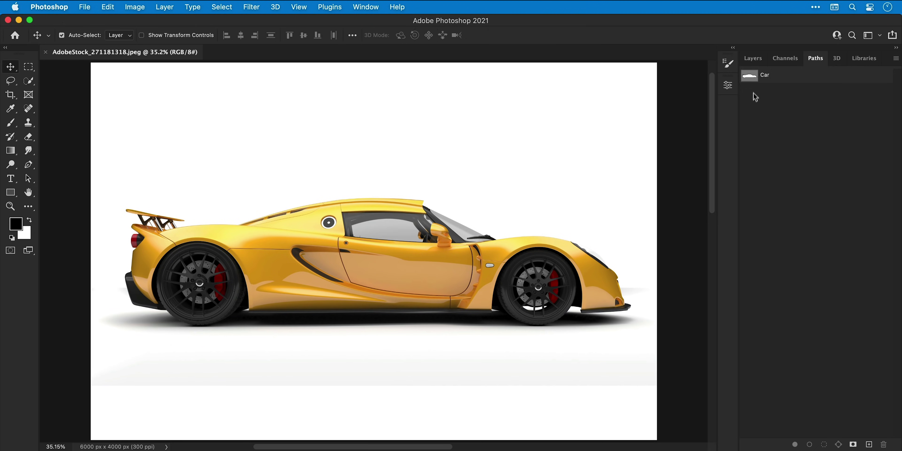
Step: Create a new blank document 3840 px wide and 2160 px high at 300 ppi
{"action": "left_click", "coordinate": [754, 62]}
{"action": "key", "text": "super+0"}
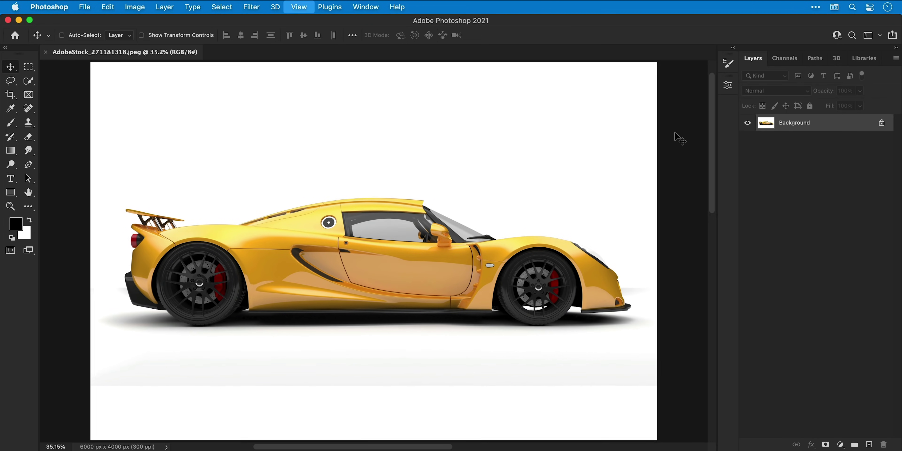
{"action": "left_click", "coordinate": [92, 8]}
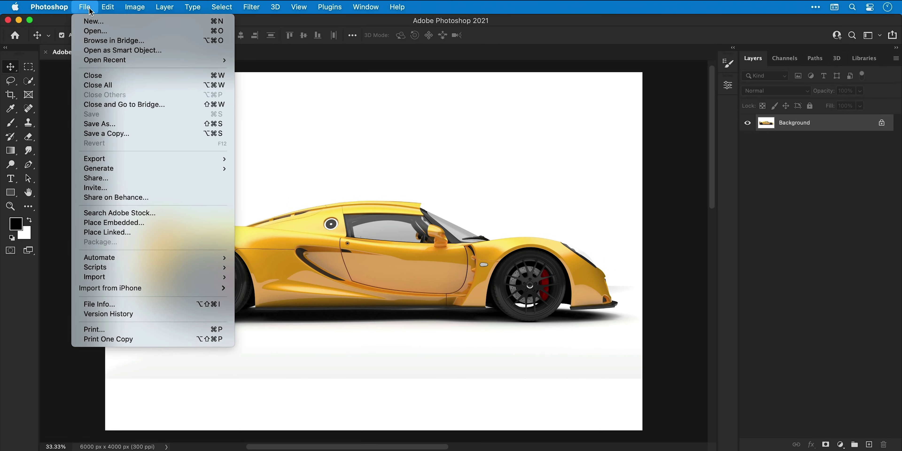
{"action": "left_click", "coordinate": [98, 25]}
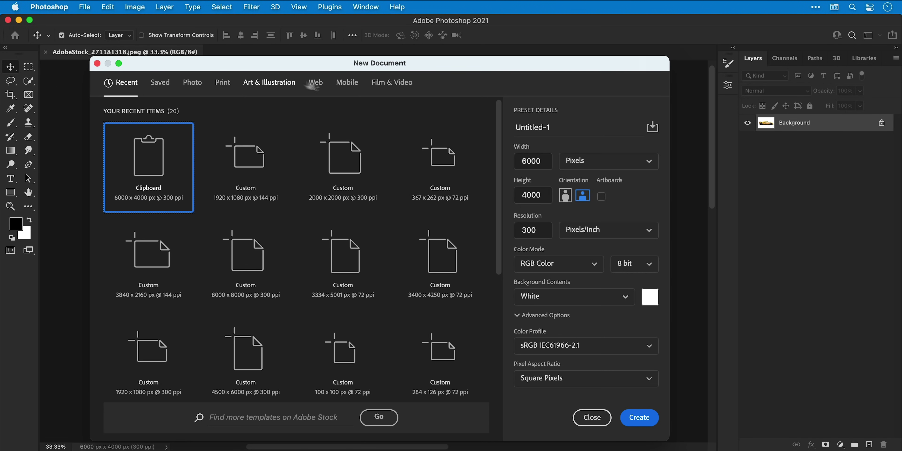
{"action": "double_click", "coordinate": [543, 157]}
{"action": "type", "text": "3840"}
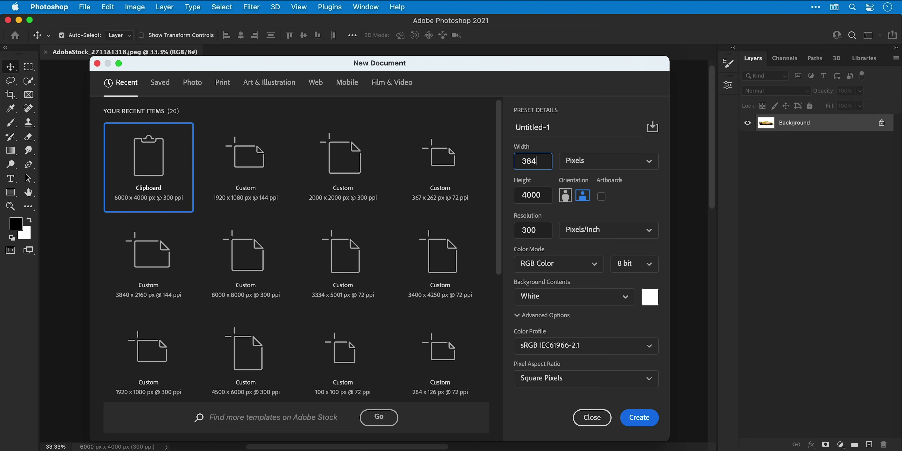
{"action": "key", "text": "Tab"}
{"action": "key", "text": "Tab"}
{"action": "type", "text": "21"}
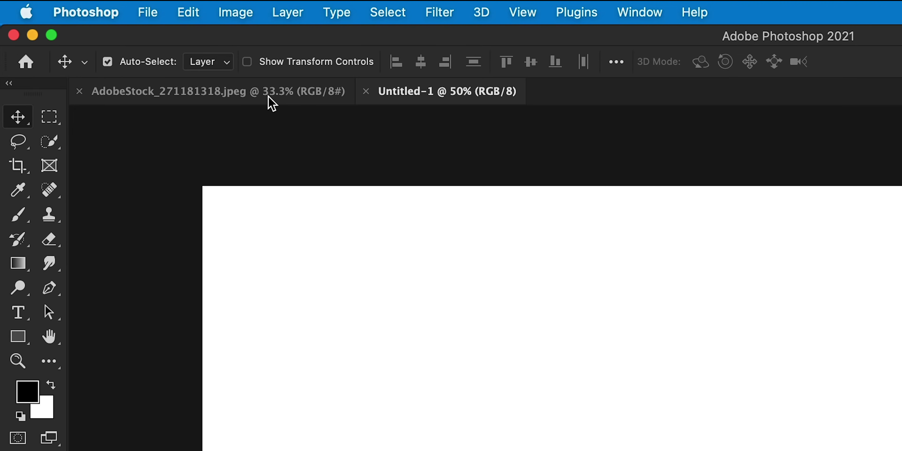
Step: Return to the car photo and convert its locked Background into a regular layer named "Car"
{"action": "left_click", "coordinate": [268, 98]}
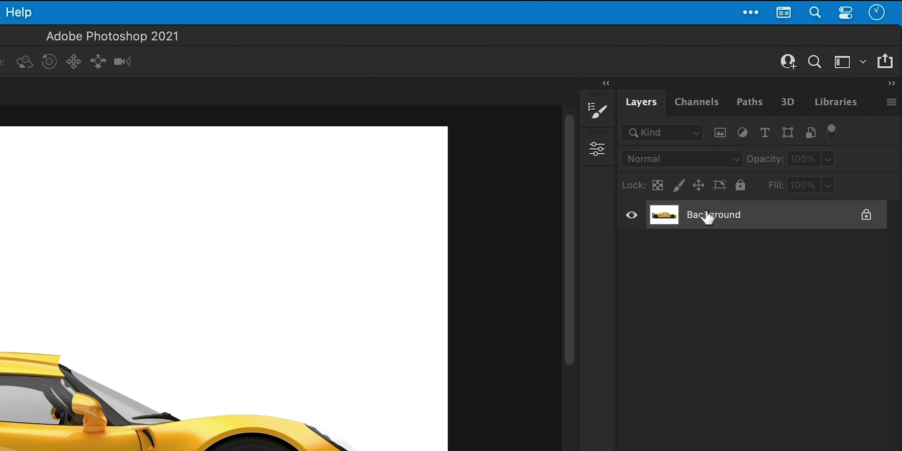
{"action": "double_click", "coordinate": [709, 216]}
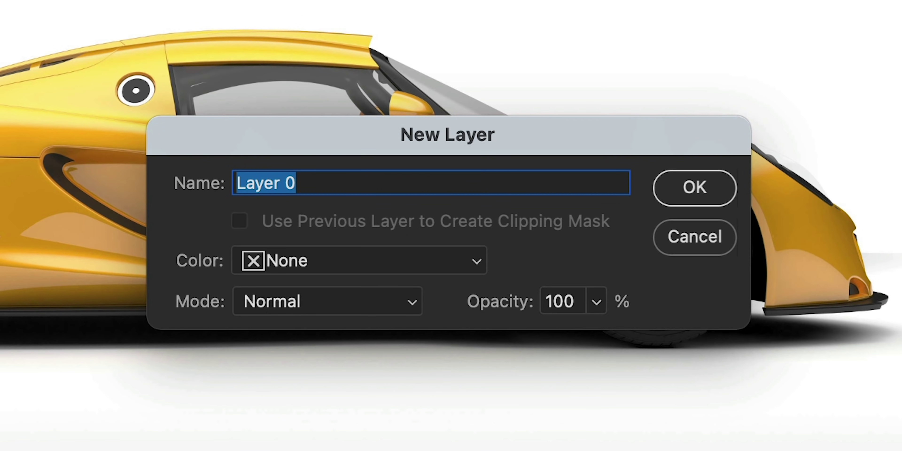
{"action": "type", "text": "Car"}
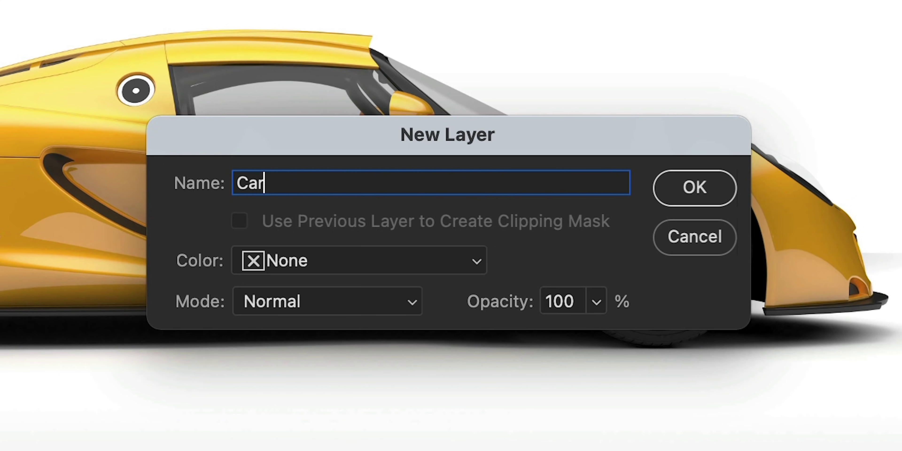
{"action": "key", "text": "Return"}
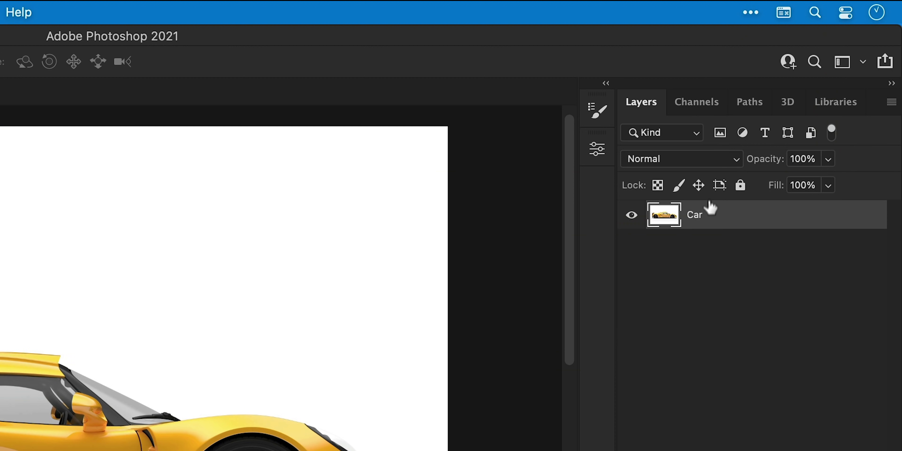
Step: Load the saved Car path as a selection and contract the selection by 1 pixel
{"action": "left_click", "coordinate": [745, 105]}
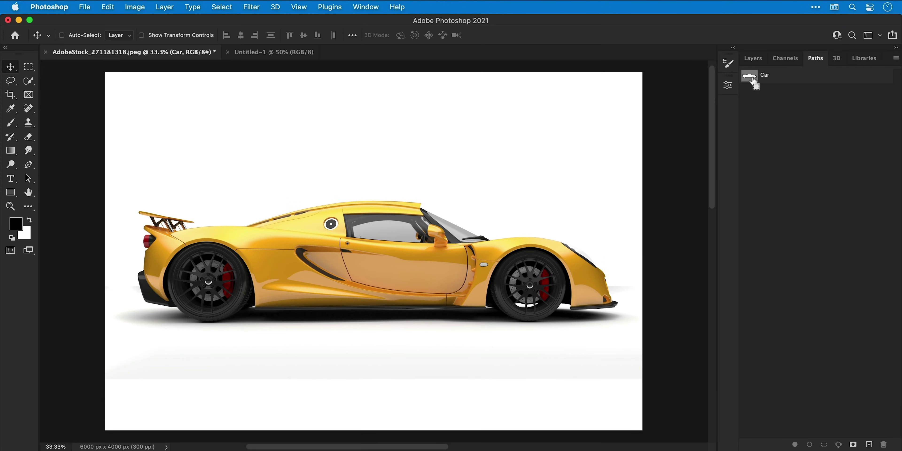
{"action": "left_click", "coordinate": [754, 81], "text": "super"}
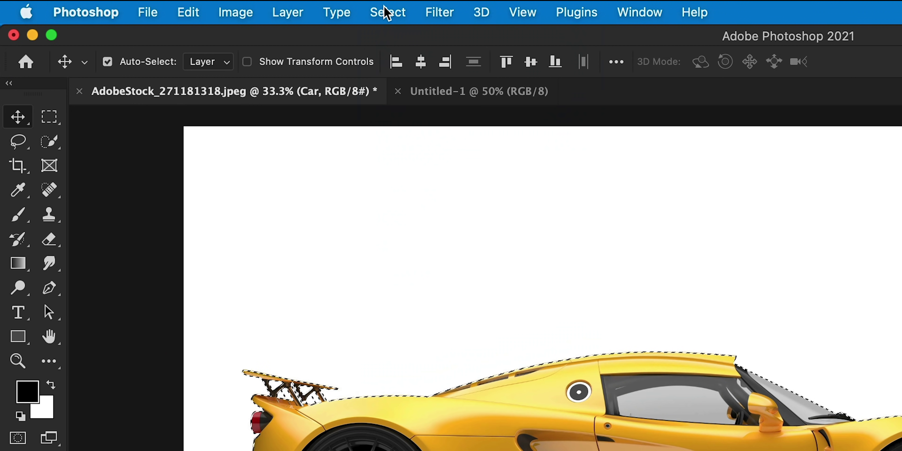
{"action": "left_click", "coordinate": [222, 7]}
{"action": "mouse_move", "coordinate": [491, 291]}
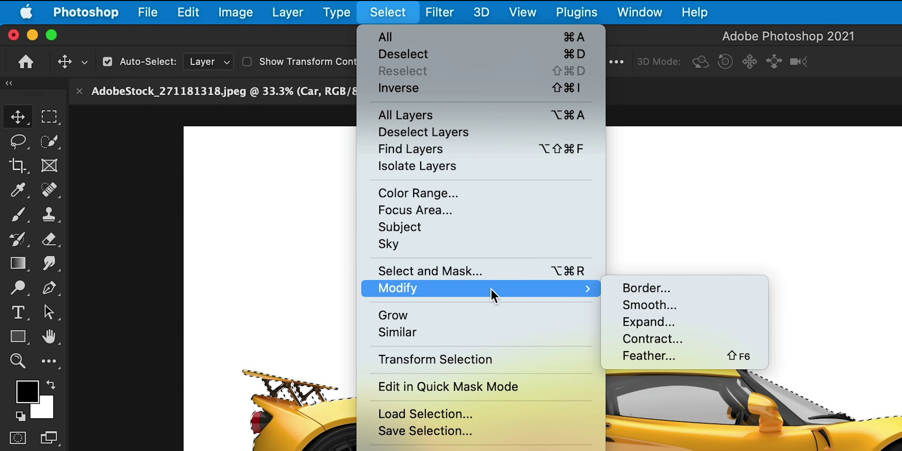
{"action": "left_click", "coordinate": [623, 339]}
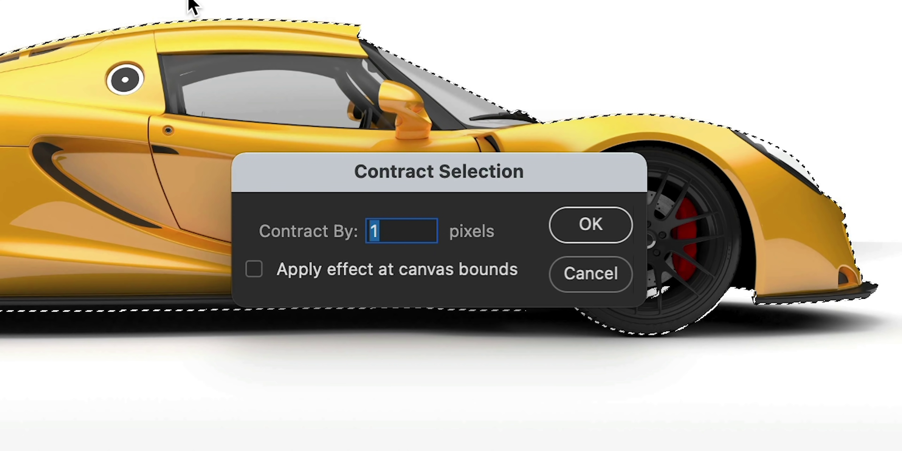
{"action": "key", "text": "Return"}
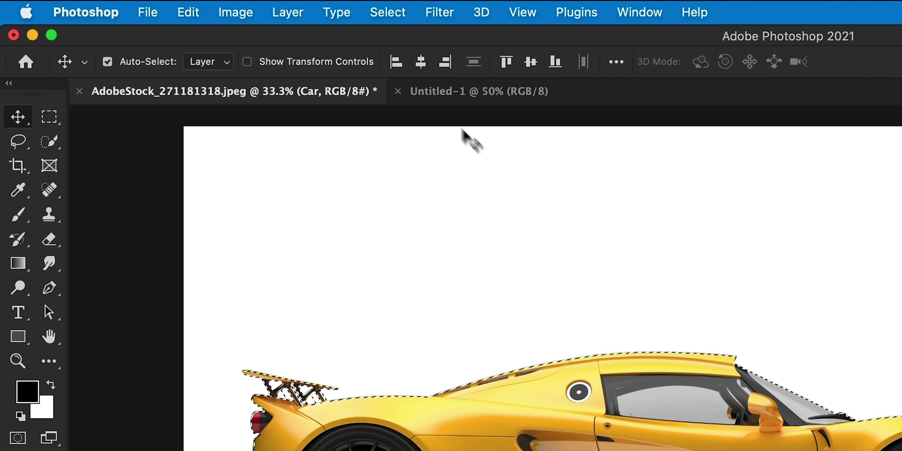
Step: Feather the car selection by 1 pixel and add it as a layer mask on the Car layer
{"action": "left_click", "coordinate": [388, 14]}
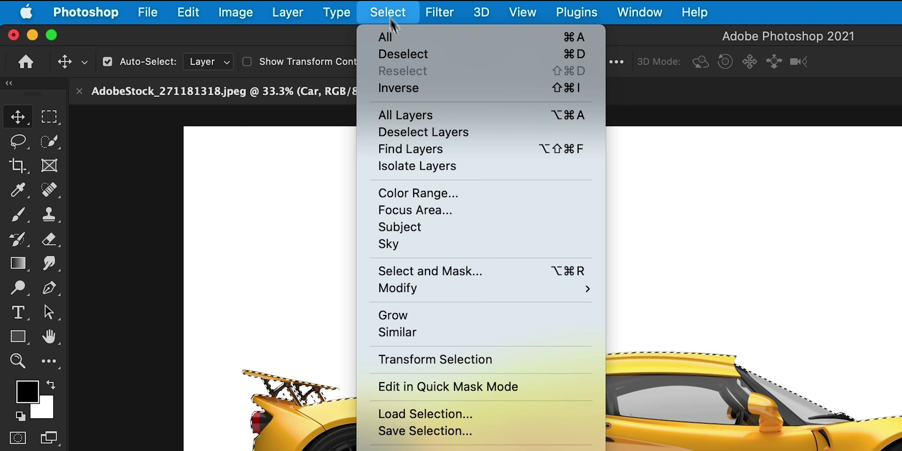
{"action": "mouse_move", "coordinate": [483, 289]}
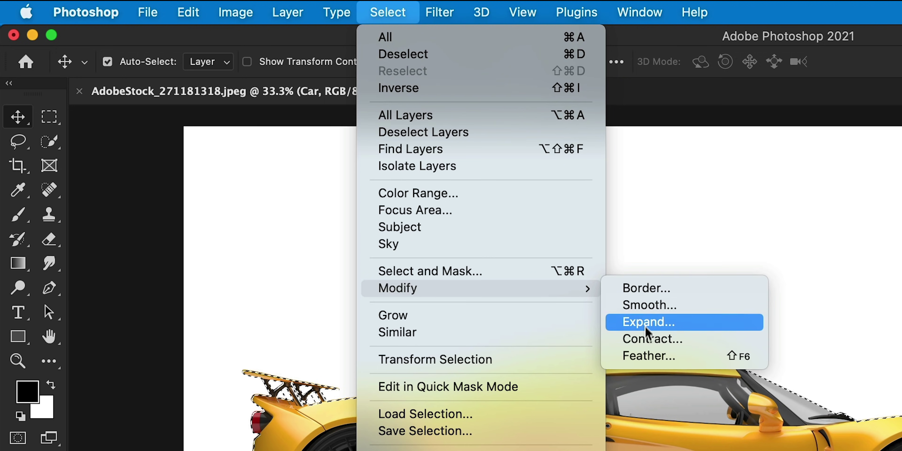
{"action": "left_click", "coordinate": [621, 357]}
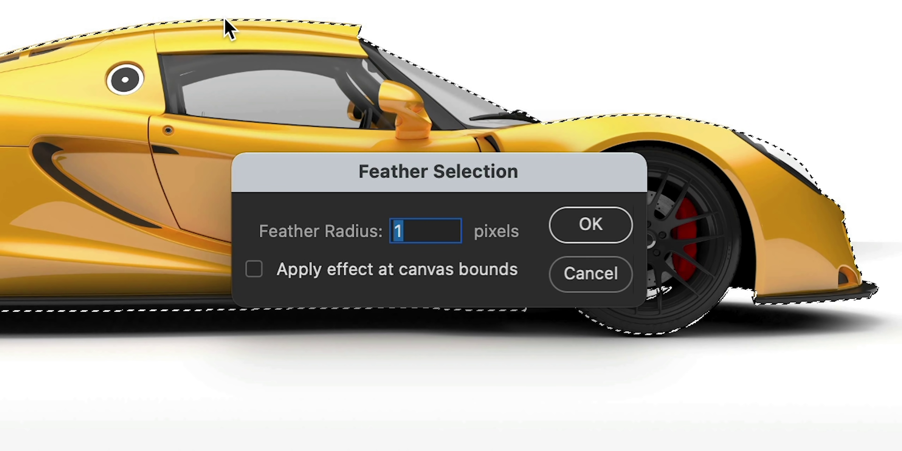
{"action": "key", "text": "Return"}
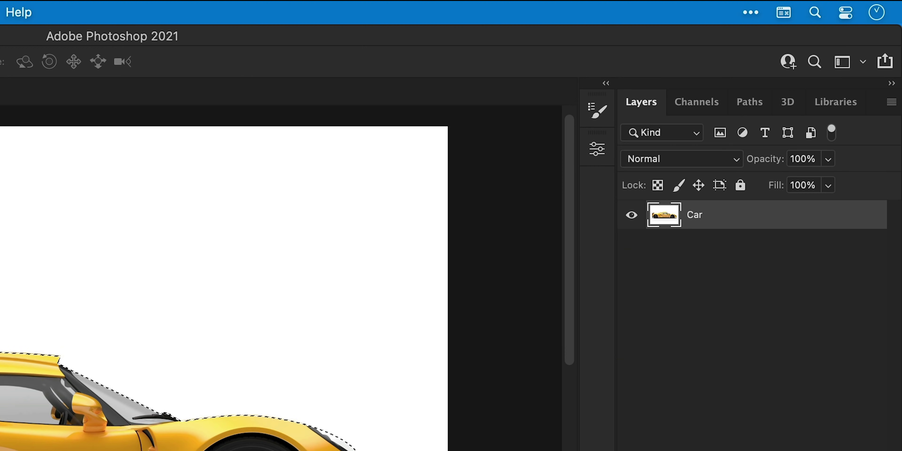
{"action": "left_click", "coordinate": [768, 439]}
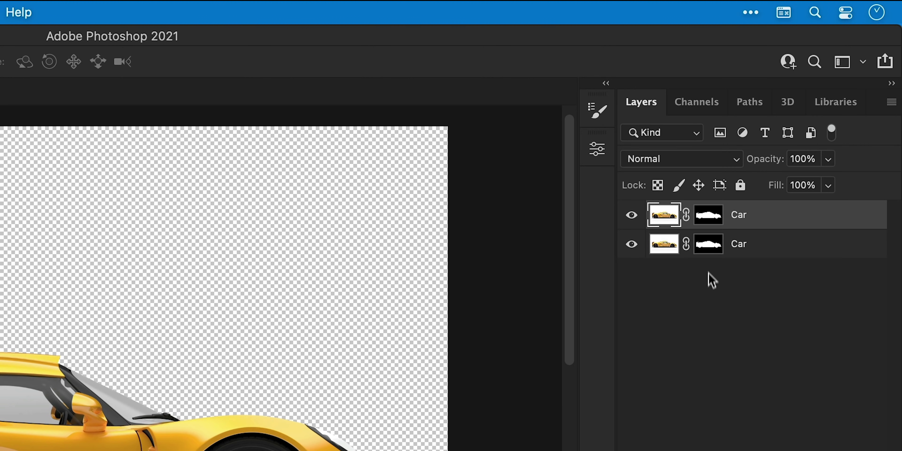
Step: Delete the layer mask from the lower Car layer and rename that layer "Shadow"
{"action": "right_click", "coordinate": [709, 249]}
{"action": "left_click", "coordinate": [746, 289]}
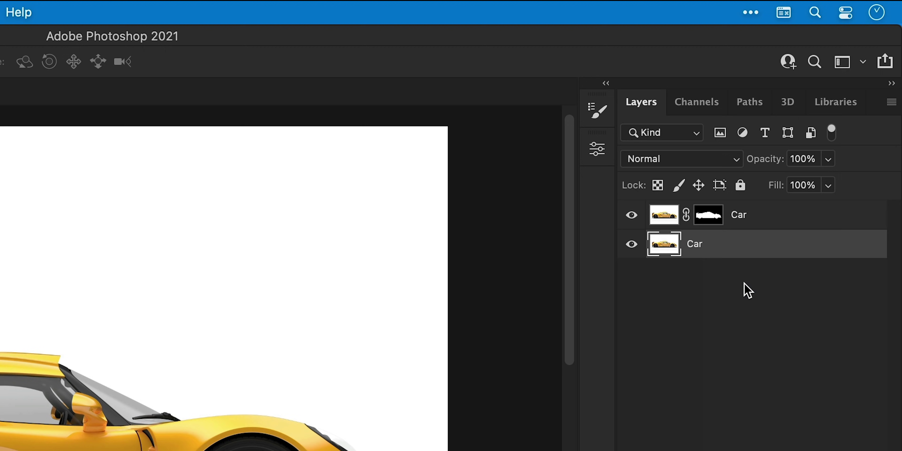
{"action": "double_click", "coordinate": [697, 245]}
{"action": "type", "text": "S"}
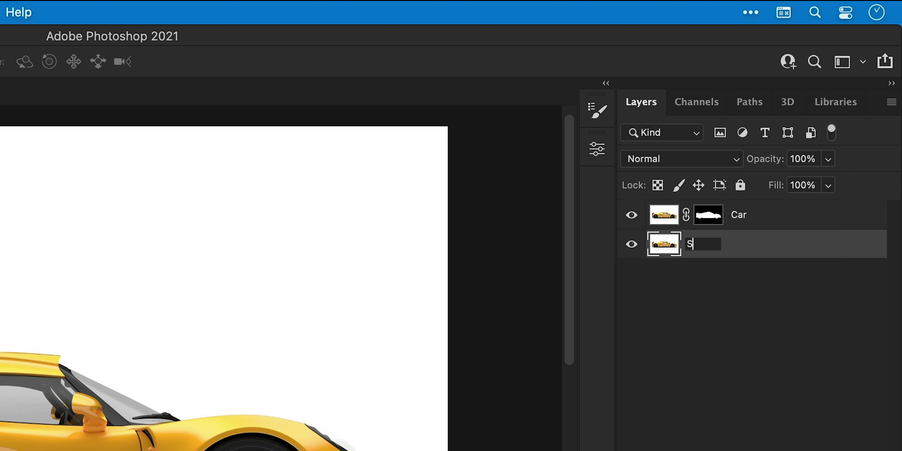
{"action": "type", "text": "hadow"}
{"action": "key", "text": "Return"}
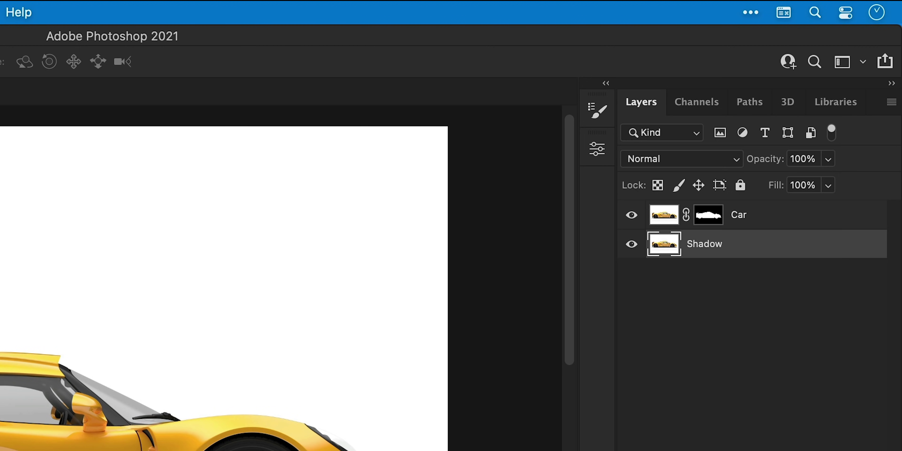
Step: Duplicate the Car and Shadow layers together into the Untitled-1 document
{"action": "left_click", "coordinate": [740, 216]}
{"action": "right_click", "coordinate": [740, 219]}
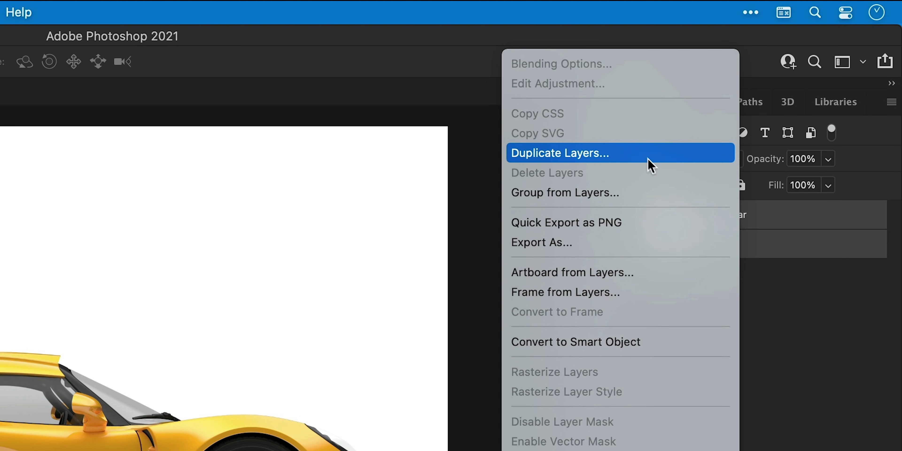
{"action": "left_click", "coordinate": [641, 158]}
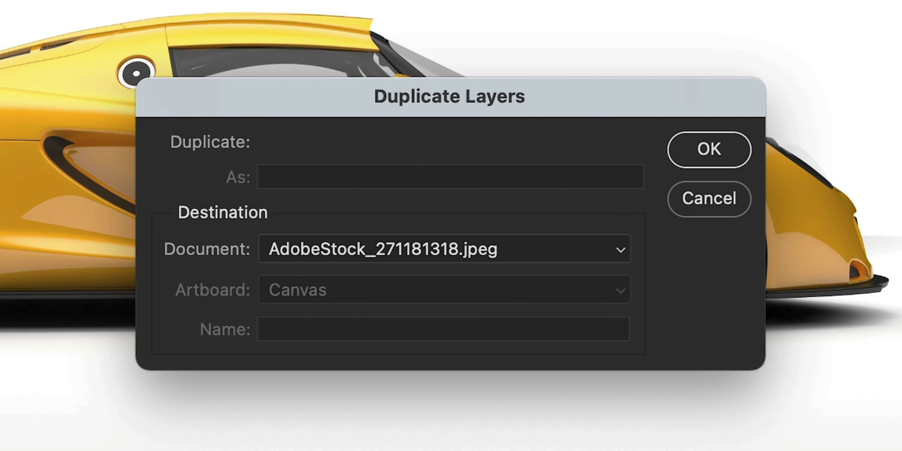
{"action": "left_click", "coordinate": [587, 258]}
{"action": "left_click", "coordinate": [585, 278]}
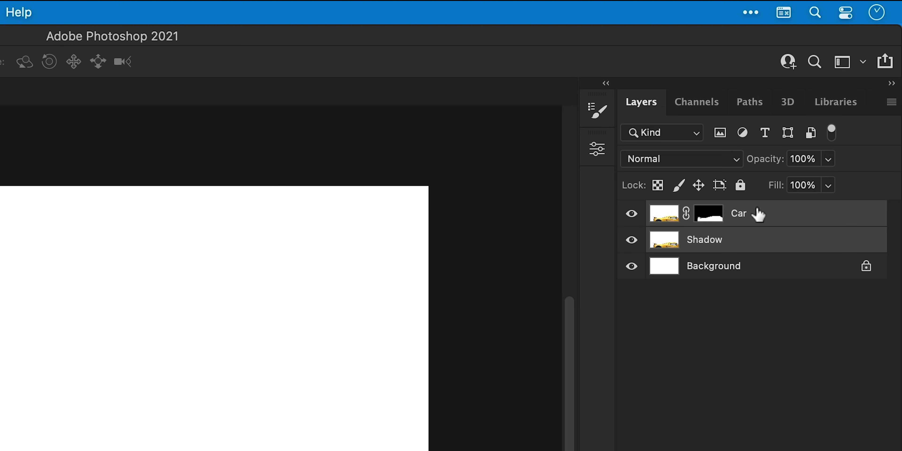
Step: Convert the Car layer and the Shadow layer in Untitled-1 into separate smart objects
{"action": "left_click", "coordinate": [758, 215]}
{"action": "right_click", "coordinate": [757, 212]}
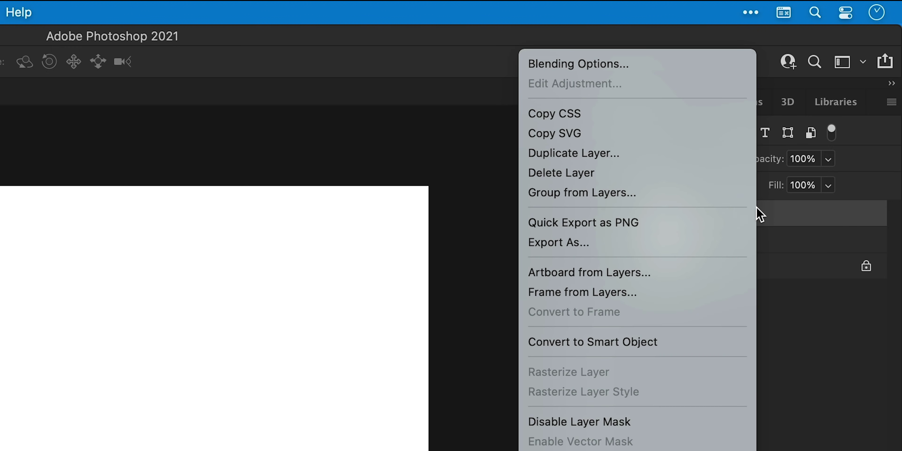
{"action": "left_click", "coordinate": [687, 340]}
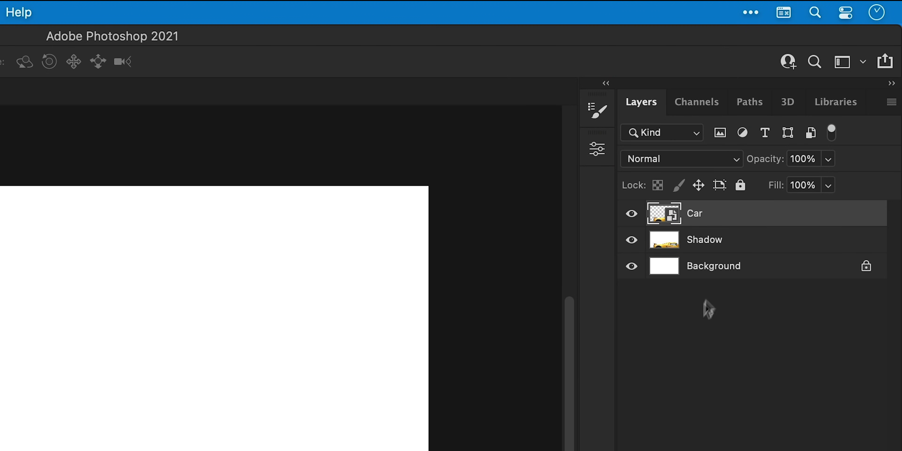
{"action": "left_click", "coordinate": [737, 245]}
{"action": "right_click", "coordinate": [737, 244]}
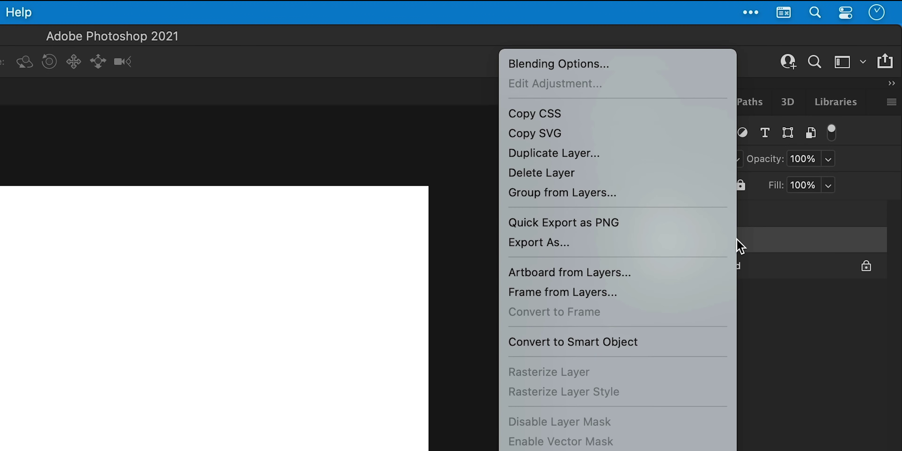
{"action": "left_click", "coordinate": [675, 339]}
Step: Free Transform the Car and Shadow layers together, scaling them to about 52% and placing the whole car near the canvas centre
{"action": "left_click", "coordinate": [735, 221], "text": "shift"}
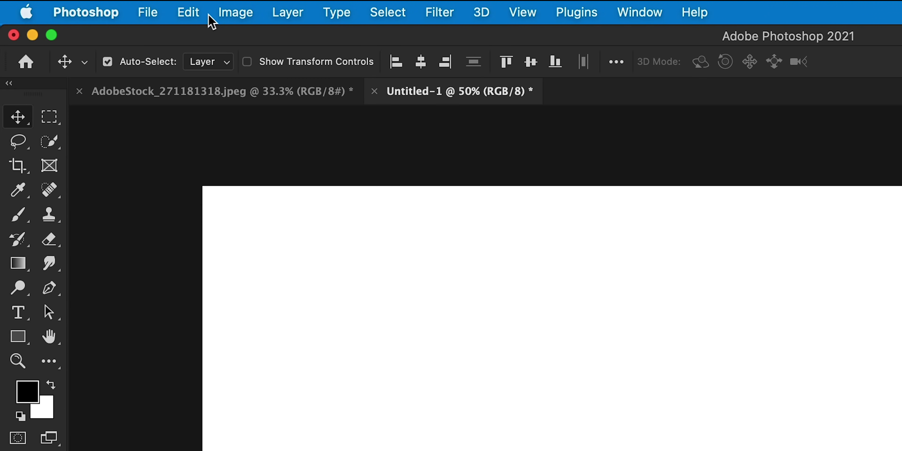
{"action": "left_click", "coordinate": [209, 15]}
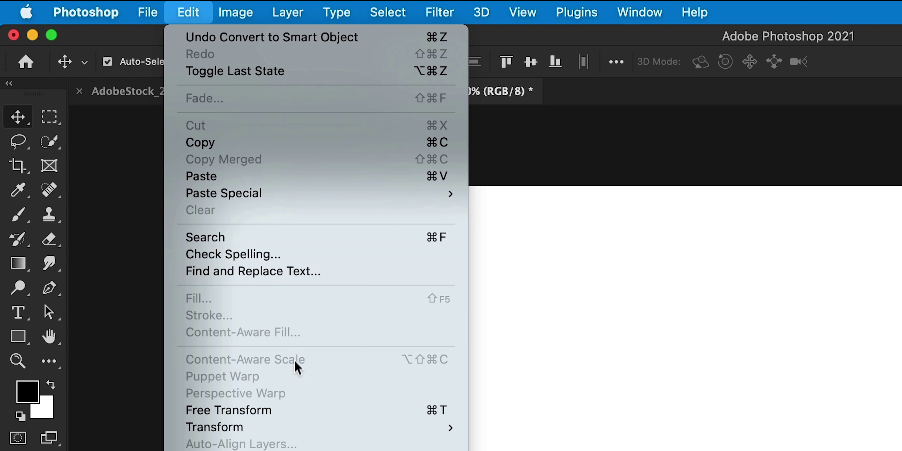
{"action": "left_click", "coordinate": [304, 411]}
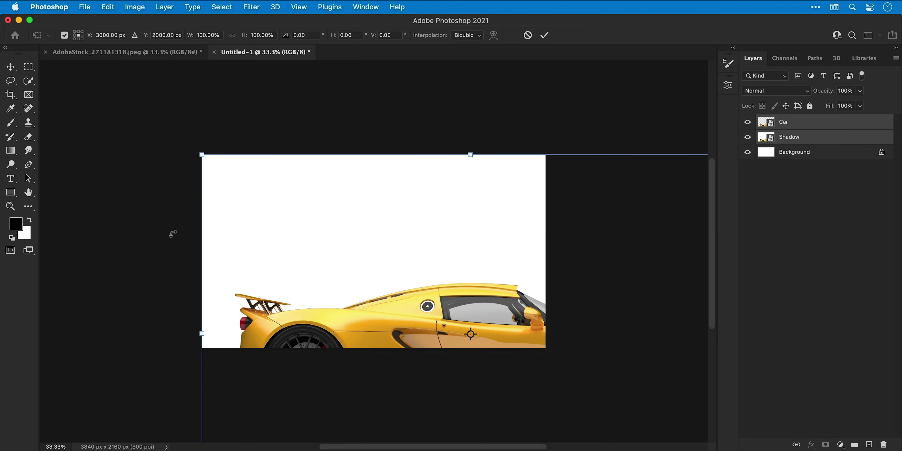
{"action": "left_click_drag", "start_coordinate": [202, 155], "coordinate": [339, 225]}
{"action": "left_click_drag", "start_coordinate": [416, 308], "coordinate": [331, 235]}
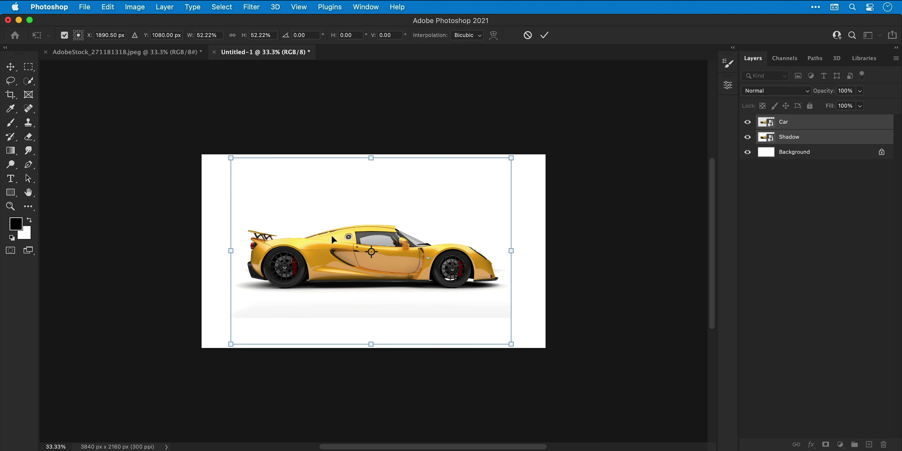
{"action": "key", "text": "Return"}
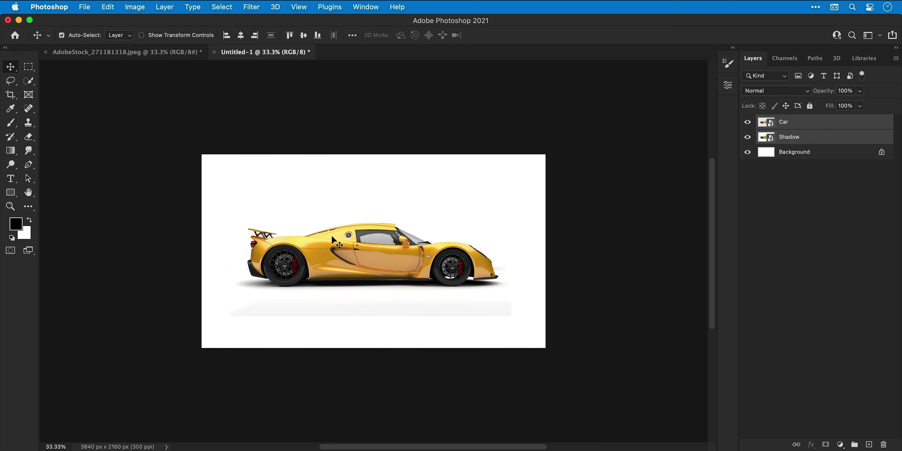
Step: Add a Solid Color fill layer in cyan blue, hue 192, directly above the Background layer
{"action": "key", "text": "super+equal"}
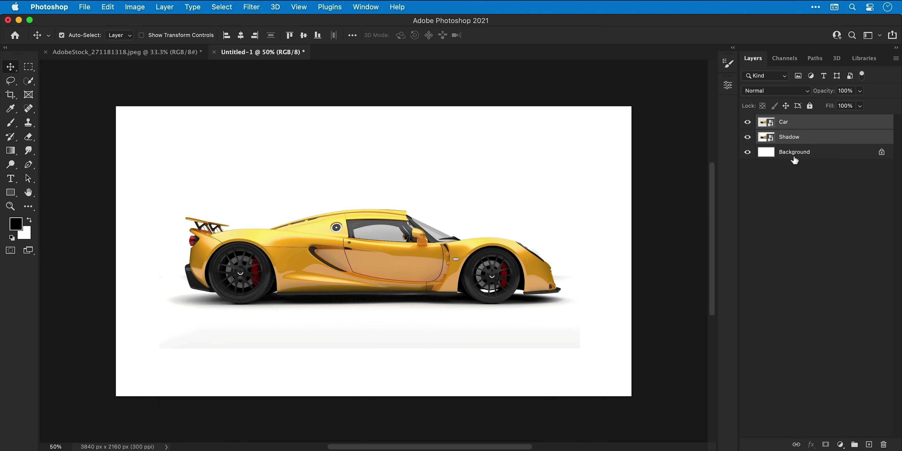
{"action": "left_click", "coordinate": [794, 159]}
{"action": "left_click", "coordinate": [840, 445]}
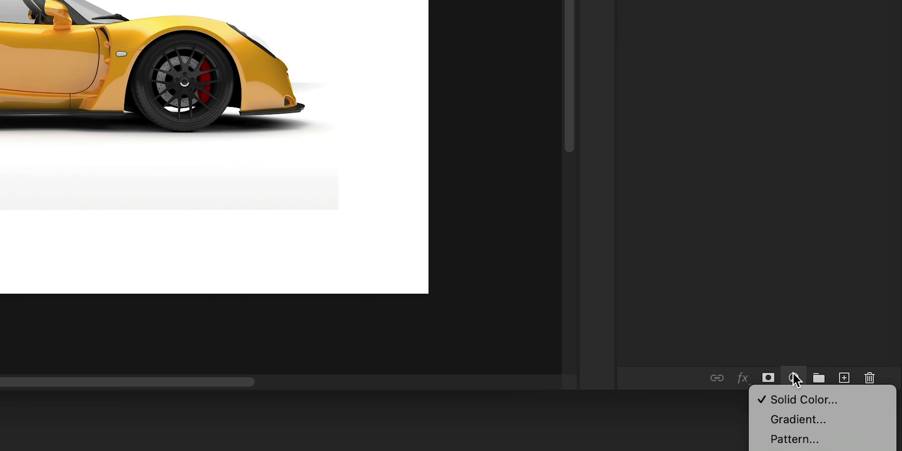
{"action": "left_click", "coordinate": [798, 400]}
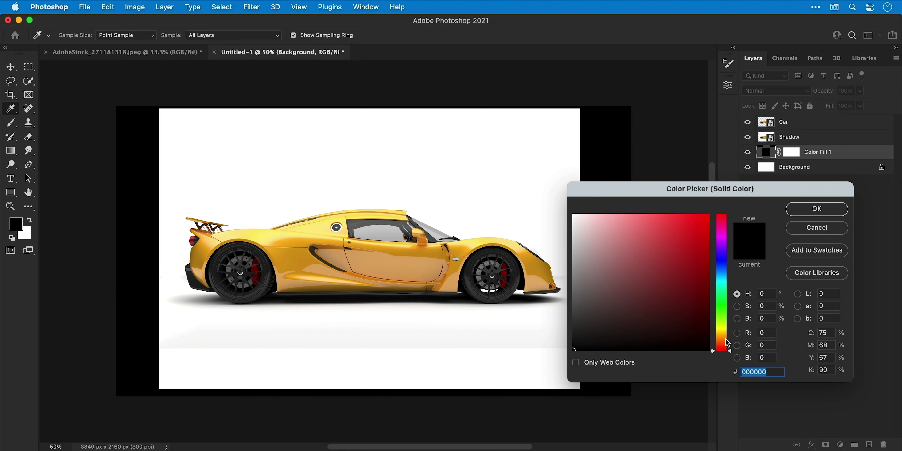
{"action": "left_click_drag", "start_coordinate": [724, 342], "coordinate": [722, 278]}
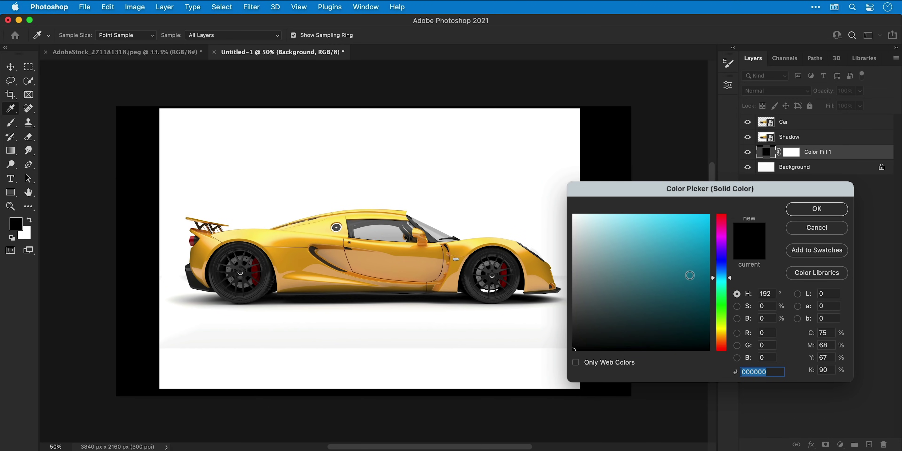
{"action": "left_click", "coordinate": [682, 230]}
{"action": "key", "text": "Return"}
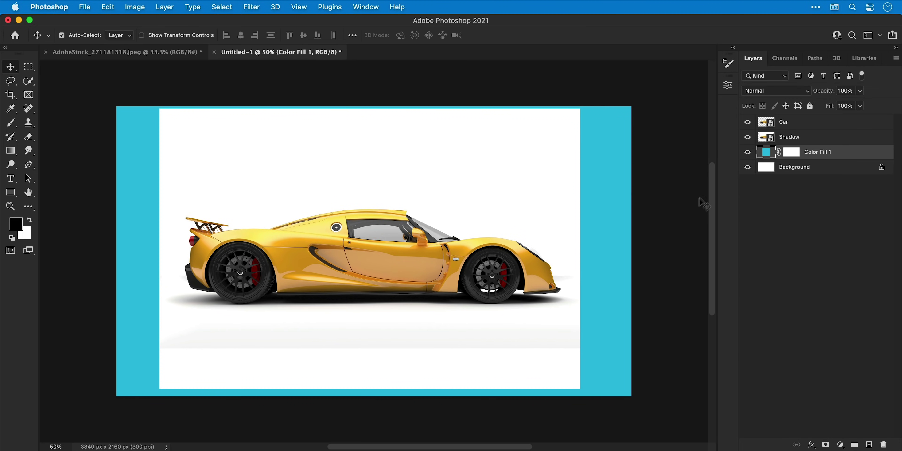
Step: Hide the Car layer and set the Shadow layer's blend mode to Multiply
{"action": "left_click", "coordinate": [748, 122]}
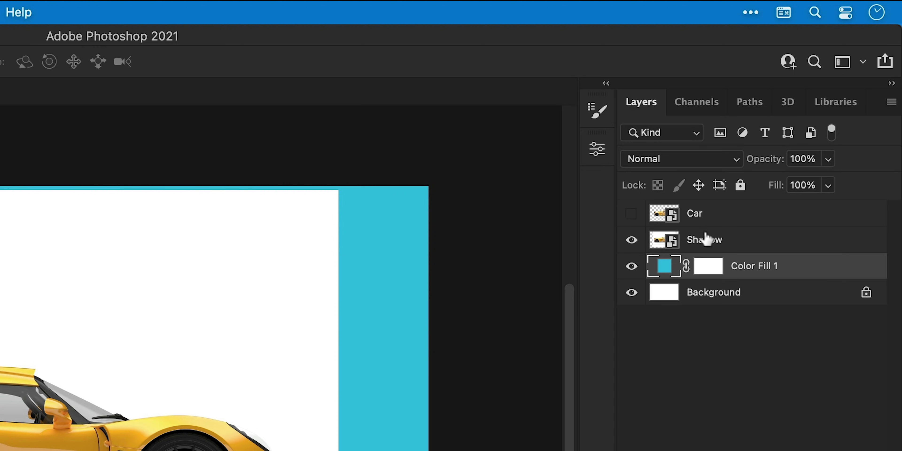
{"action": "left_click", "coordinate": [705, 240]}
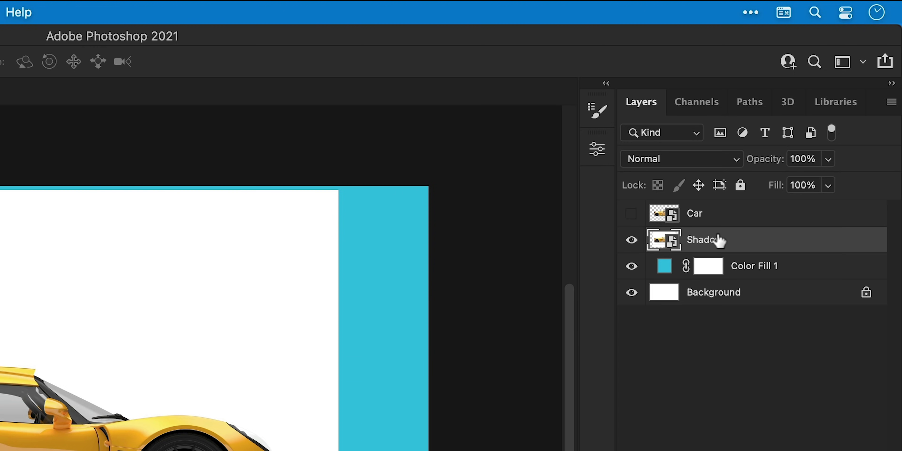
{"action": "left_click", "coordinate": [698, 164]}
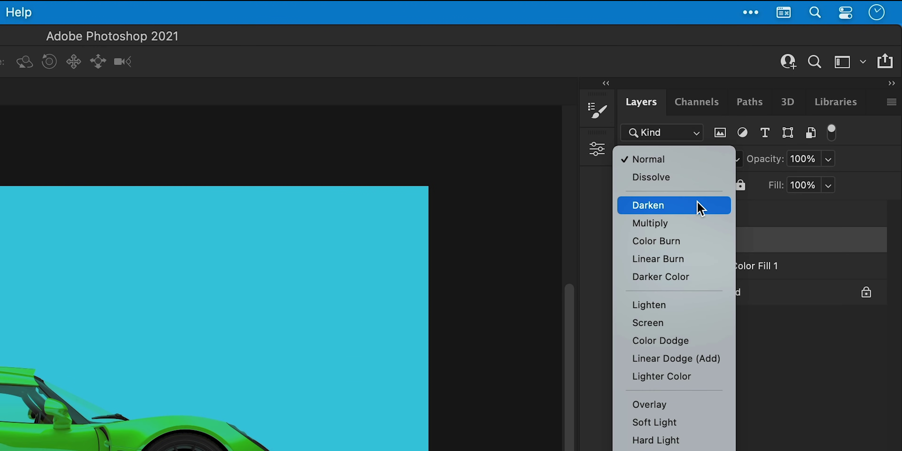
{"action": "left_click", "coordinate": [699, 223]}
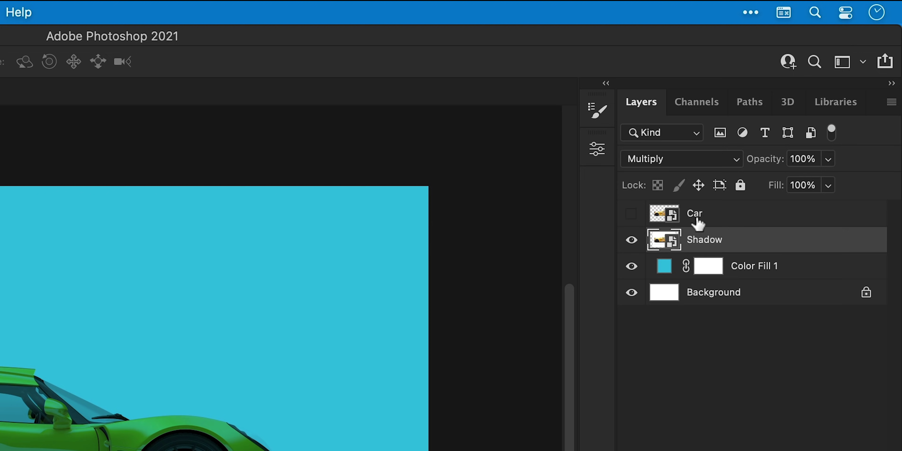
Step: Change the solid color fill to a warm yellow-orange that matches the car
{"action": "double_click", "coordinate": [664, 266]}
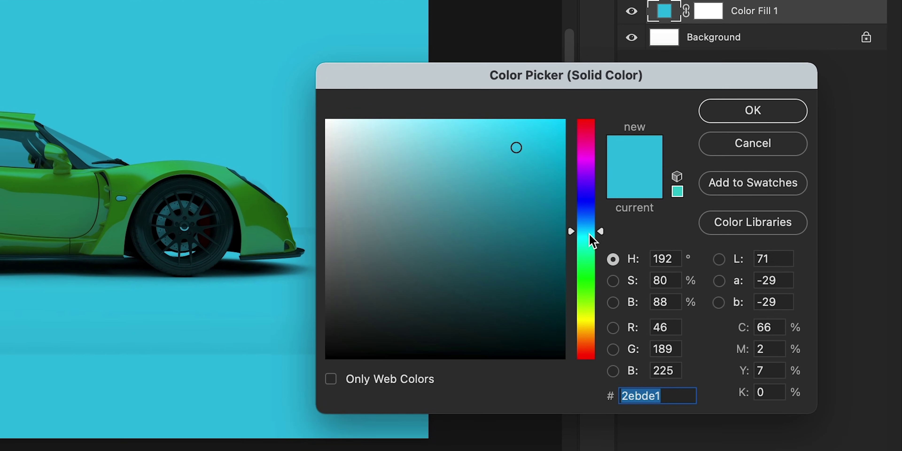
{"action": "left_click_drag", "start_coordinate": [592, 233], "coordinate": [589, 315]}
{"action": "mouse_move", "coordinate": [483, 147]}
{"action": "left_mouse_down"}
{"action": "mouse_move", "coordinate": [509, 115]}
{"action": "mouse_move", "coordinate": [492, 109]}
{"action": "mouse_move", "coordinate": [506, 108]}
{"action": "left_mouse_up"}
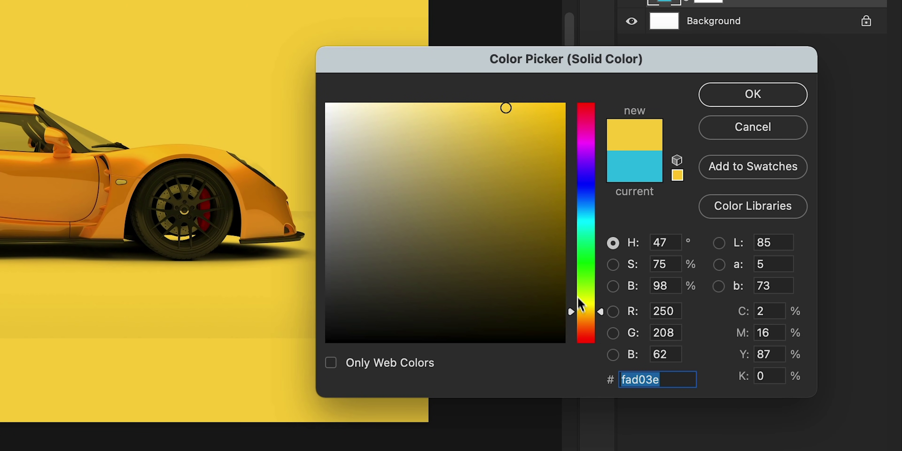
{"action": "left_click", "coordinate": [583, 315]}
{"action": "left_click_drag", "start_coordinate": [584, 317], "coordinate": [584, 314]}
{"action": "key", "text": "Return"}
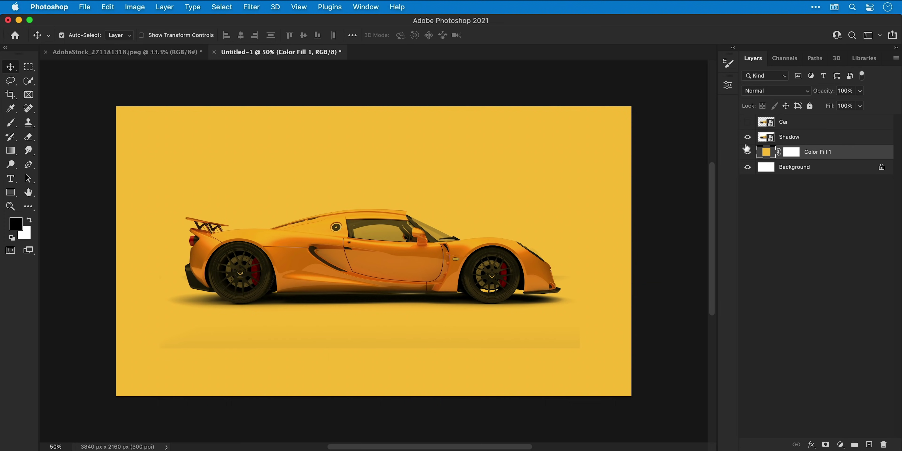
Step: Check the composite with the Car layer shown temporarily, toggling the Shadow layer off and on
{"action": "left_click", "coordinate": [749, 124]}
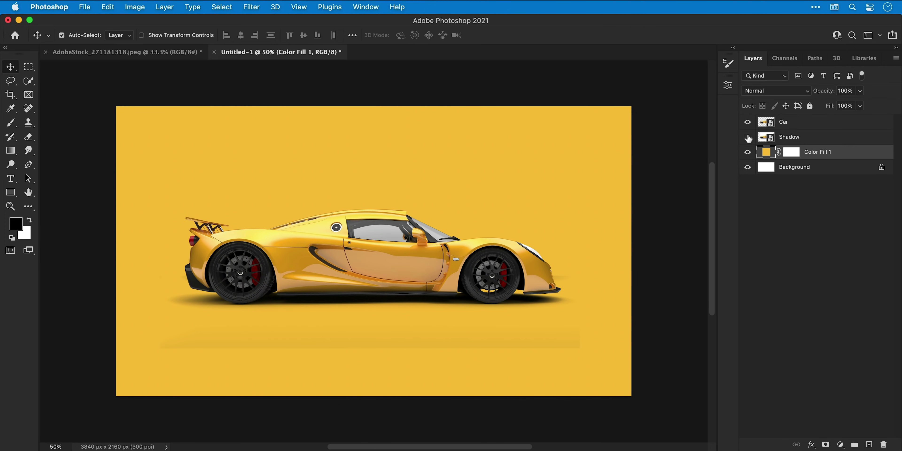
{"action": "left_click", "coordinate": [749, 137]}
{"action": "left_click", "coordinate": [748, 138]}
{"action": "left_click", "coordinate": [749, 123]}
Step: Add a layer mask to the Shadow layer and set up a Soft Round Pressure Opacity brush at 348 px, 0% hardness
{"action": "left_click", "coordinate": [771, 135]}
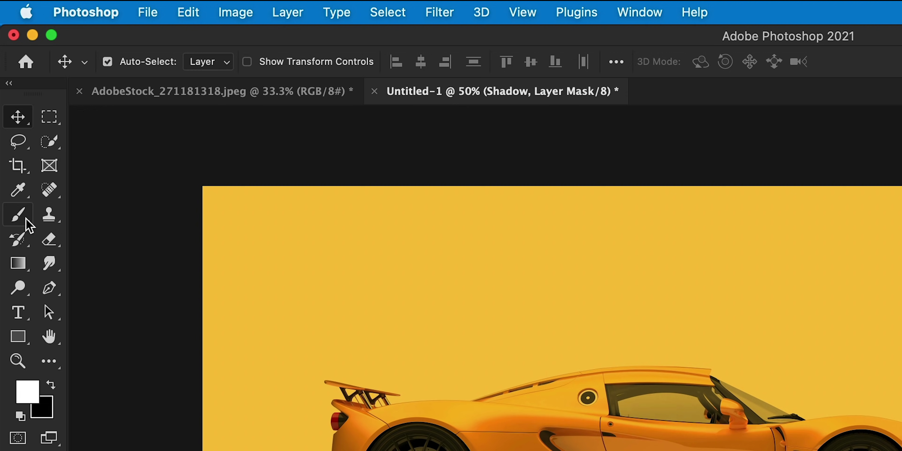
{"action": "left_click", "coordinate": [26, 220]}
{"action": "left_click", "coordinate": [125, 66]}
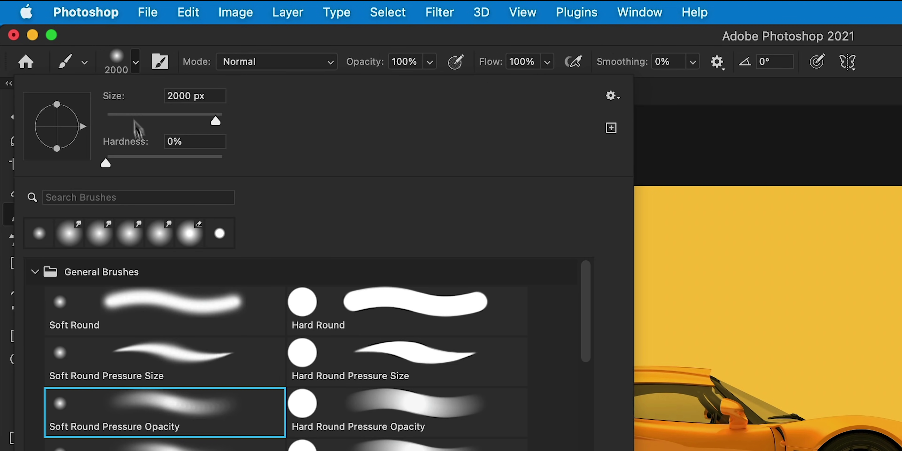
{"action": "left_click", "coordinate": [170, 401]}
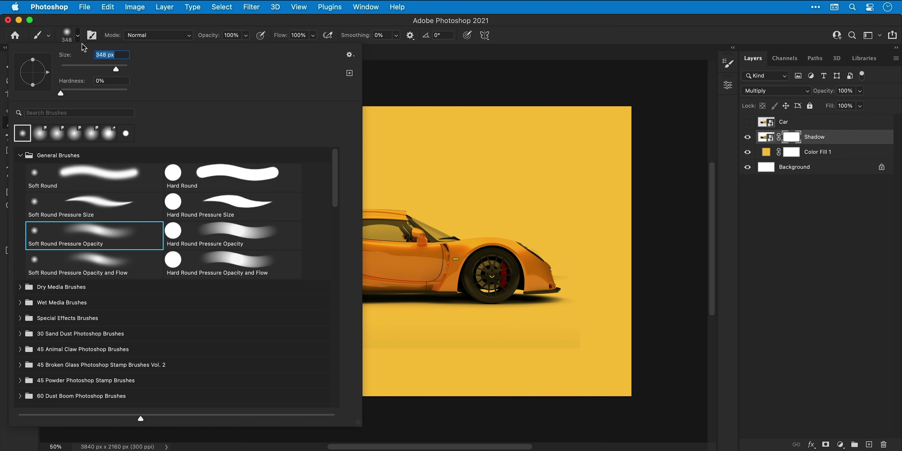
{"action": "left_click", "coordinate": [78, 38]}
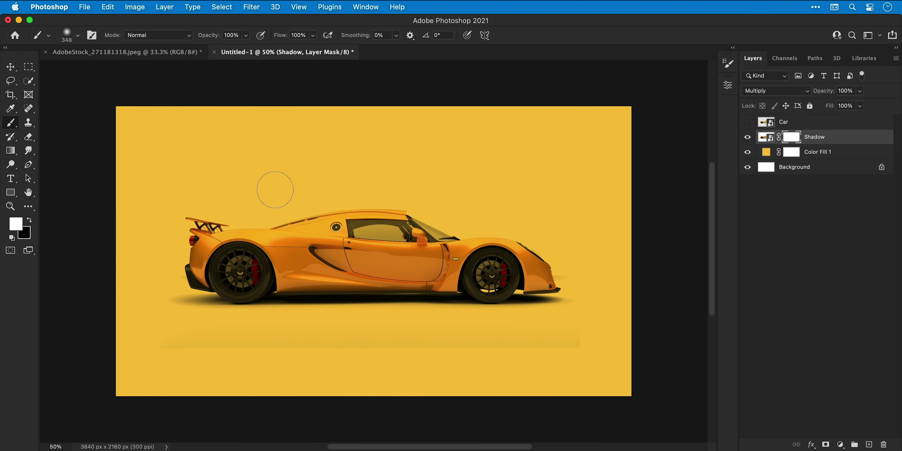
Step: Paint black on the Shadow mask with a 600 px brush over the leftover edge below the car
{"action": "key", "text": "bracketleft"}
{"action": "key", "text": "bracketleft"}
{"action": "key", "text": "bracketleft"}
{"action": "key", "text": "bracketleft"}
{"action": "key", "text": "bracketleft"}
{"action": "key", "text": "bracketright"}
{"action": "key", "text": "bracketright"}
{"action": "key", "text": "bracketright"}
{"action": "key", "text": "bracketright"}
{"action": "key", "text": "bracketright"}
{"action": "key", "text": "bracketright"}
{"action": "key", "text": "bracketright"}
{"action": "key", "text": "x"}
{"action": "mouse_move", "coordinate": [160, 349]}
{"action": "left_mouse_down"}
{"action": "mouse_move", "coordinate": [235, 371]}
{"action": "mouse_move", "coordinate": [502, 361]}
{"action": "mouse_move", "coordinate": [490, 371]}
{"action": "mouse_move", "coordinate": [636, 368]}
{"action": "mouse_move", "coordinate": [601, 363]}
{"action": "left_mouse_up"}
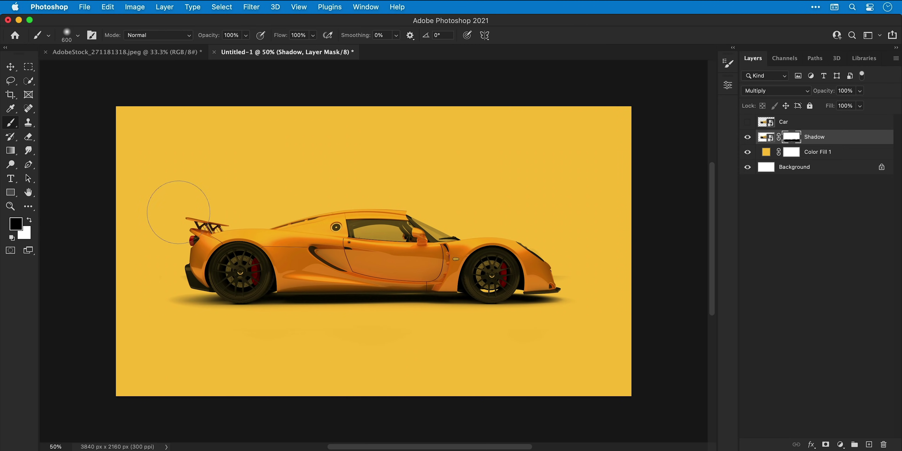
Step: Paint black over the area above the car and its upper body on the Shadow mask, and show the Car layer again
{"action": "mouse_move", "coordinate": [178, 202]}
{"action": "left_mouse_down"}
{"action": "mouse_move", "coordinate": [427, 197]}
{"action": "mouse_move", "coordinate": [424, 207]}
{"action": "mouse_move", "coordinate": [285, 201]}
{"action": "left_mouse_up"}
{"action": "key", "text": "bracketleft"}
{"action": "key", "text": "bracketleft"}
{"action": "key", "text": "bracketleft"}
{"action": "key", "text": "bracketleft"}
{"action": "key", "text": "bracketleft"}
{"action": "key", "text": "bracketleft"}
{"action": "key", "text": "bracketleft"}
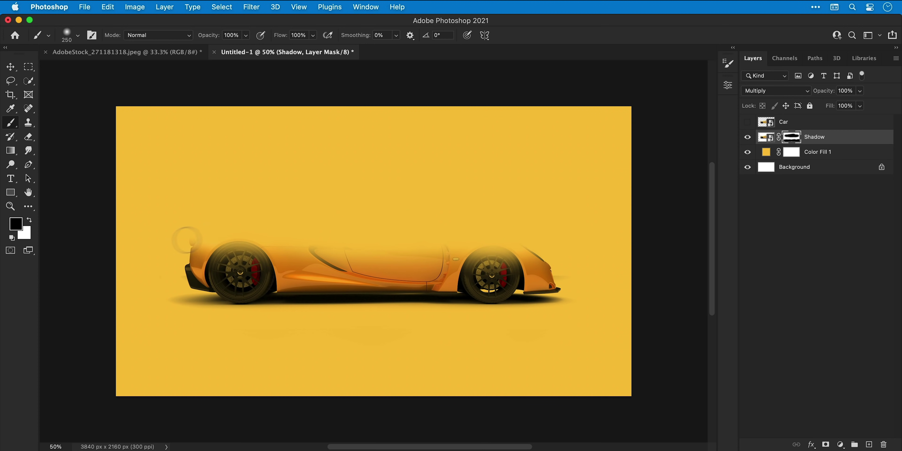
{"action": "mouse_move", "coordinate": [185, 241]}
{"action": "left_mouse_down"}
{"action": "mouse_move", "coordinate": [197, 263]}
{"action": "mouse_move", "coordinate": [387, 252]}
{"action": "mouse_move", "coordinate": [209, 261]}
{"action": "mouse_move", "coordinate": [279, 265]}
{"action": "mouse_move", "coordinate": [307, 248]}
{"action": "mouse_move", "coordinate": [230, 271]}
{"action": "mouse_move", "coordinate": [503, 261]}
{"action": "mouse_move", "coordinate": [471, 254]}
{"action": "mouse_move", "coordinate": [536, 249]}
{"action": "mouse_move", "coordinate": [551, 267]}
{"action": "mouse_move", "coordinate": [586, 267]}
{"action": "mouse_move", "coordinate": [502, 270]}
{"action": "mouse_move", "coordinate": [551, 250]}
{"action": "mouse_move", "coordinate": [528, 263]}
{"action": "mouse_move", "coordinate": [534, 275]}
{"action": "mouse_move", "coordinate": [430, 273]}
{"action": "mouse_move", "coordinate": [505, 273]}
{"action": "mouse_move", "coordinate": [488, 280]}
{"action": "mouse_move", "coordinate": [555, 270]}
{"action": "left_mouse_up"}
{"action": "key", "text": "bracketleft"}
{"action": "key", "text": "bracketleft"}
{"action": "key", "text": "bracketleft"}
{"action": "key", "text": "v"}
{"action": "left_click", "coordinate": [747, 122]}
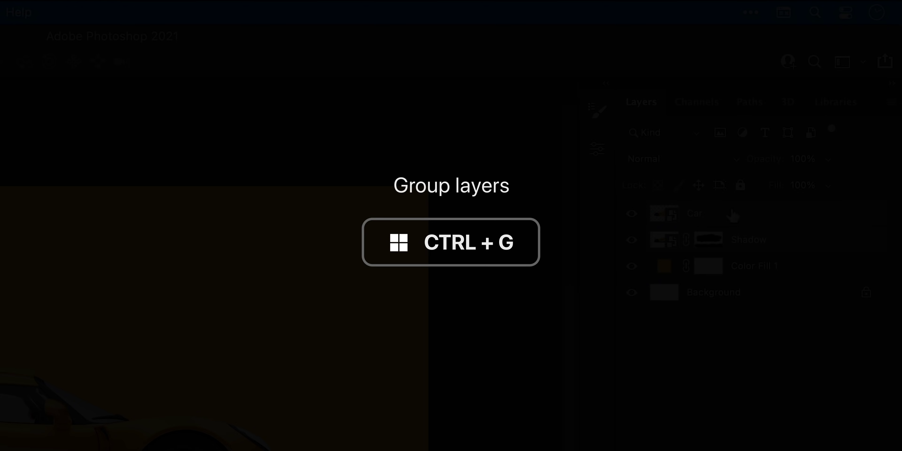
Step: Group the Car and Shadow layers and name the group "Car"
{"action": "key", "text": "ctrl+g"}
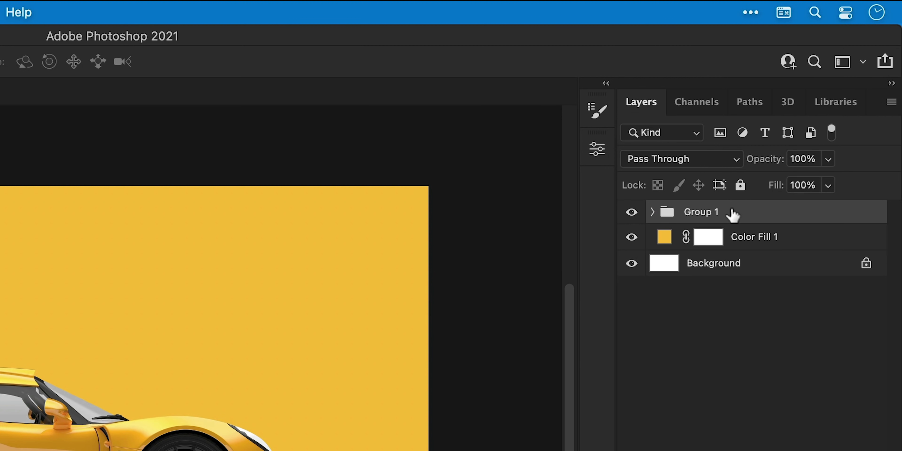
{"action": "double_click", "coordinate": [706, 213]}
{"action": "type", "text": "Car"}
{"action": "key", "text": "Return"}
Step: Duplicate the Color Fill 1 layer above the Car group and clip the copy to the group
{"action": "left_click_drag", "start_coordinate": [761, 240], "coordinate": [763, 203]}
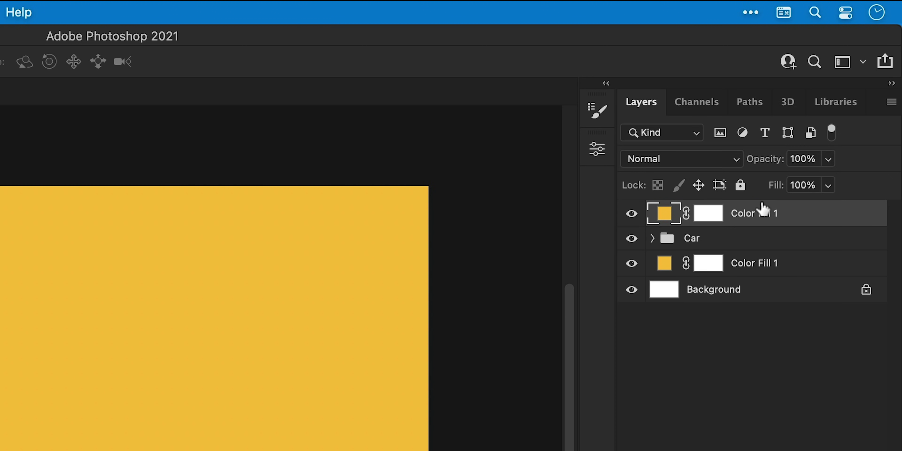
{"action": "right_click", "coordinate": [750, 214]}
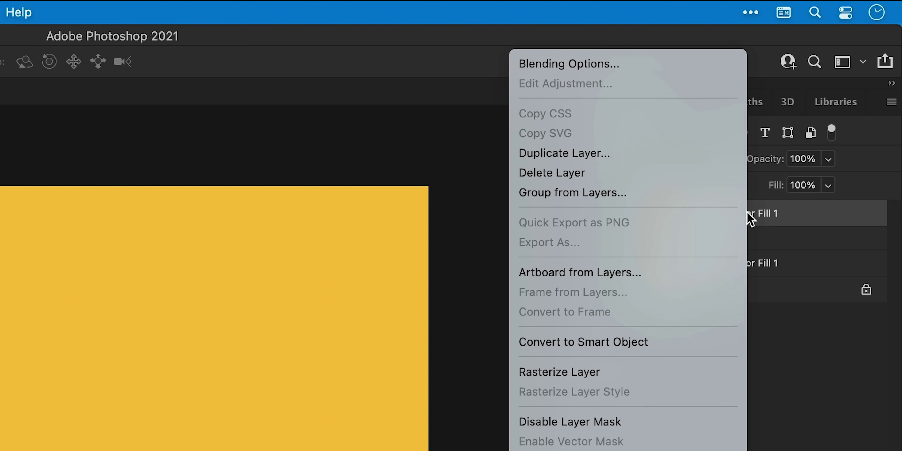
{"action": "left_click", "coordinate": [757, 263]}
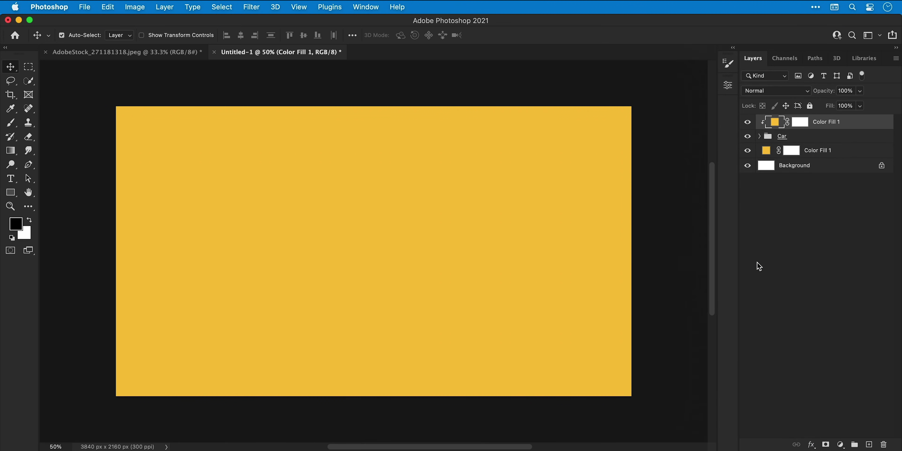
Step: Toggle the lower Color Fill 1 layer to inspect the clipped fill, and leave the lower fill hidden
{"action": "left_click", "coordinate": [748, 150]}
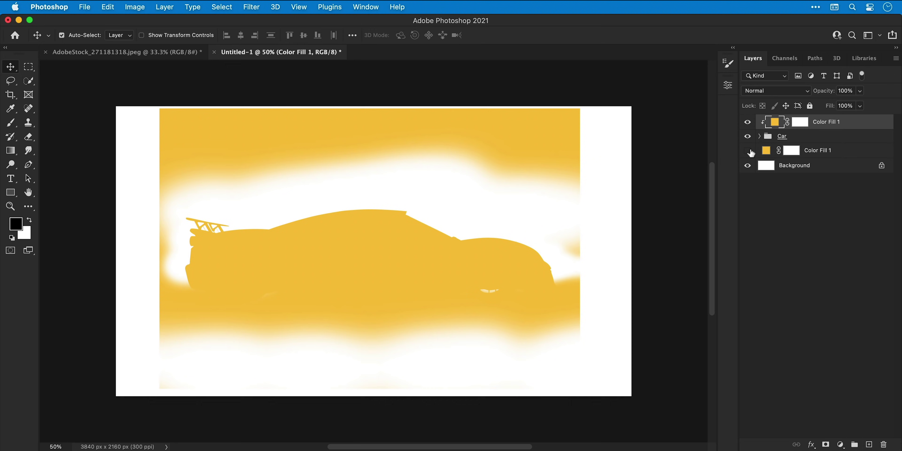
{"action": "left_click", "coordinate": [748, 151]}
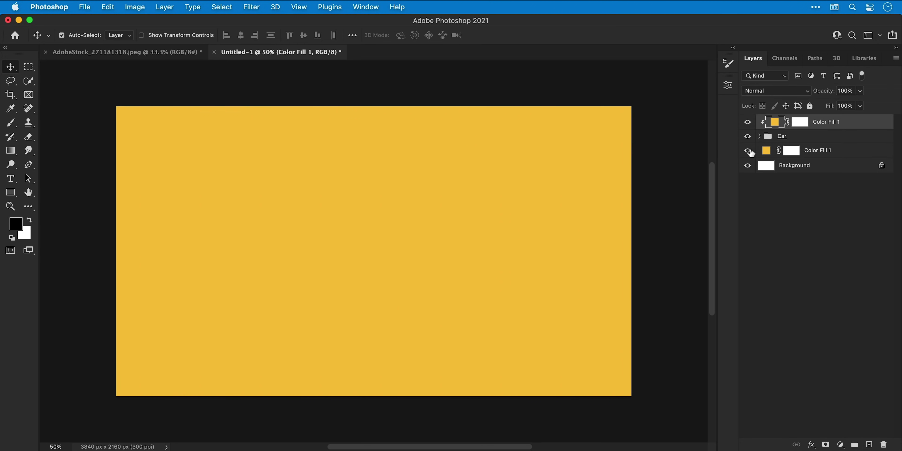
{"action": "left_click", "coordinate": [749, 151]}
Step: Move the upper color fill into the Car group and clip it to the Car layer only
{"action": "left_click", "coordinate": [759, 137]}
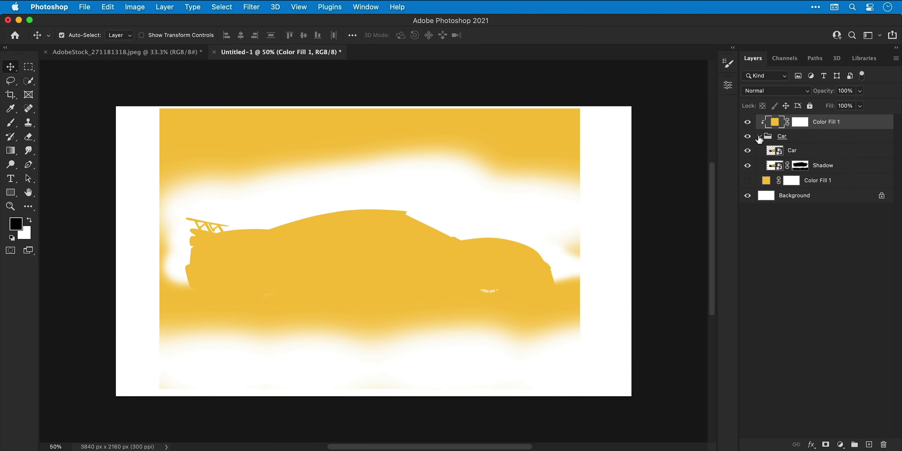
{"action": "left_click_drag", "start_coordinate": [827, 131], "coordinate": [837, 149]}
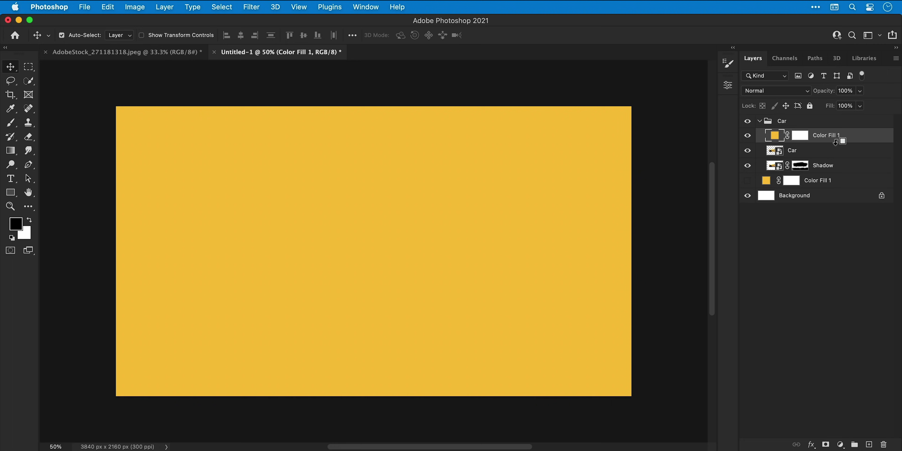
{"action": "left_click", "coordinate": [836, 141], "text": "alt"}
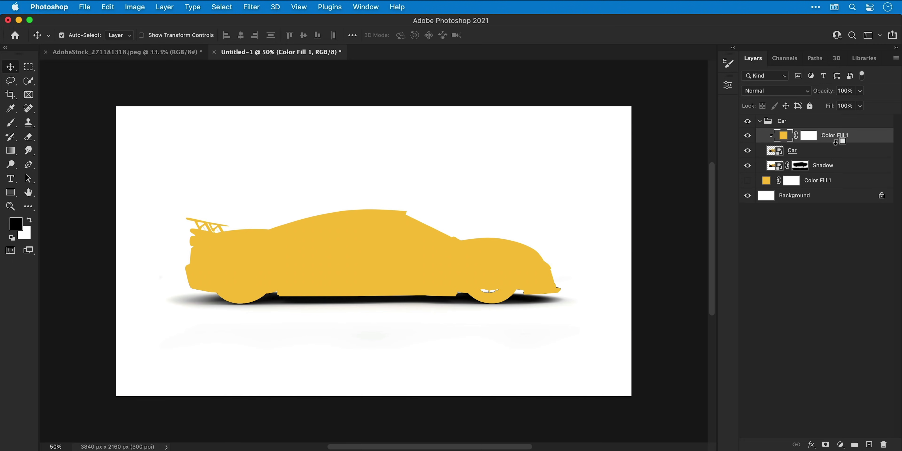
Step: Set the clipped fill to Color blend mode at 30% opacity, with the background color fill shown again
{"action": "left_click", "coordinate": [778, 93]}
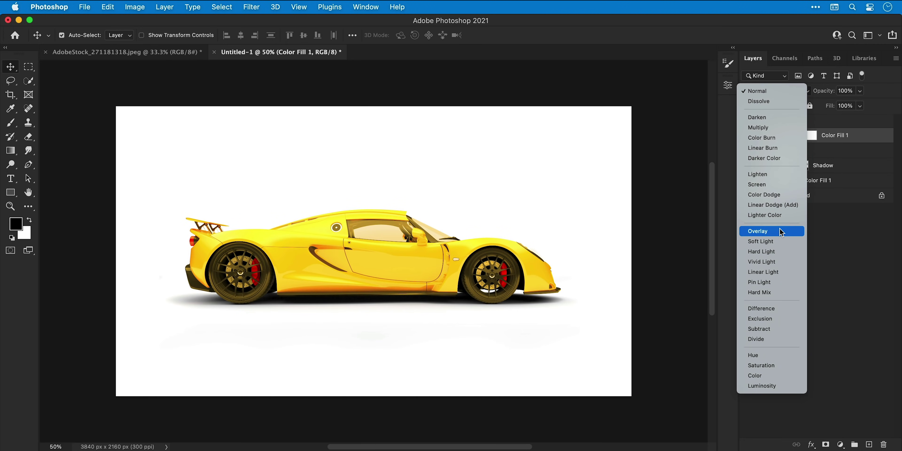
{"action": "left_click", "coordinate": [778, 377]}
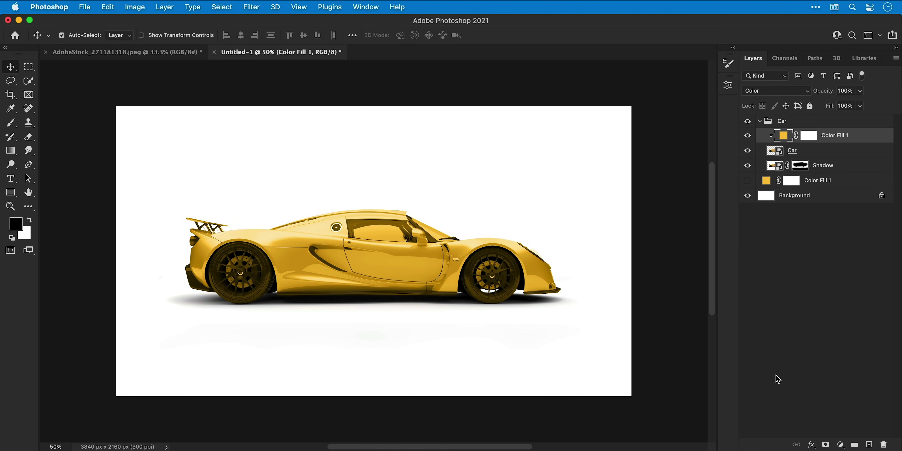
{"action": "left_click", "coordinate": [748, 181]}
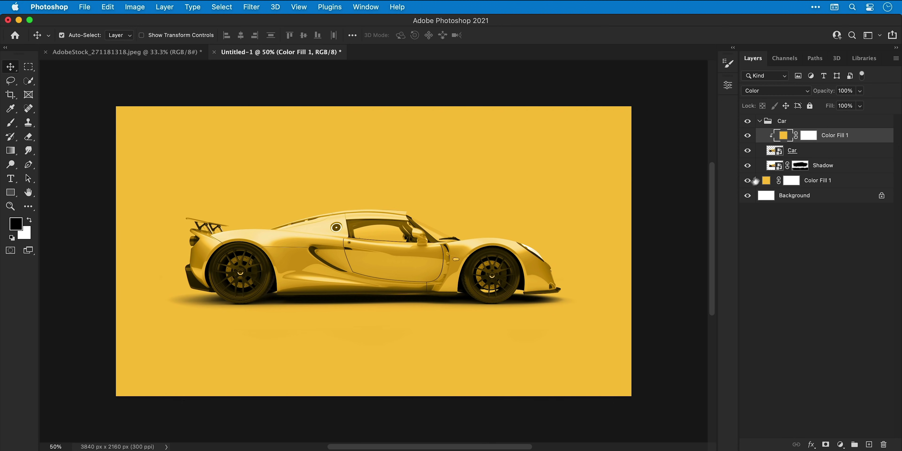
{"action": "left_click", "coordinate": [857, 92]}
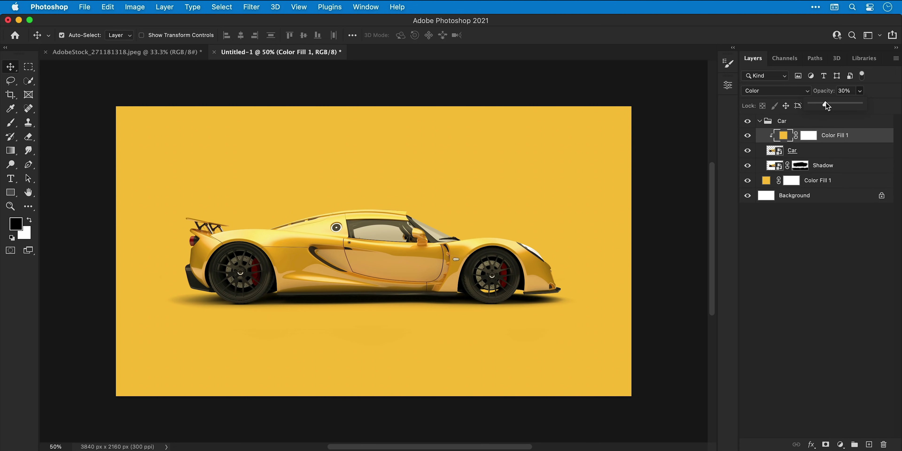
{"action": "left_click", "coordinate": [861, 92]}
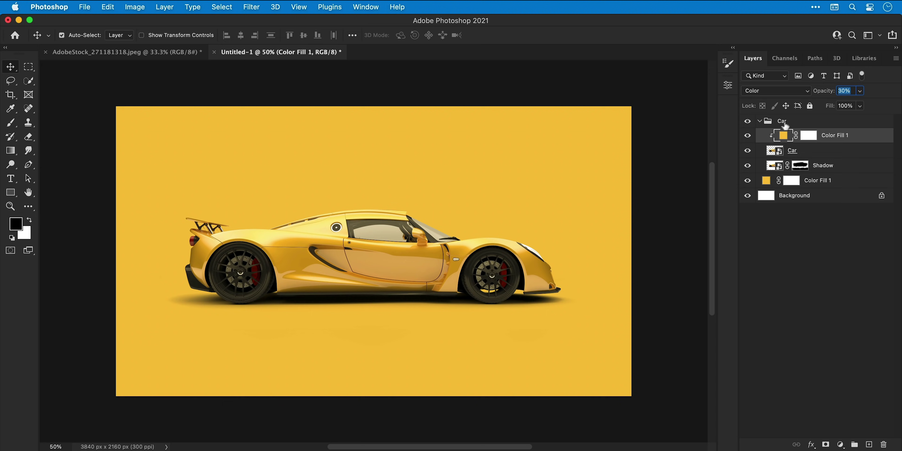
Step: Compare the car with and without the clipped color fill, and select the Car layer
{"action": "left_click", "coordinate": [750, 137]}
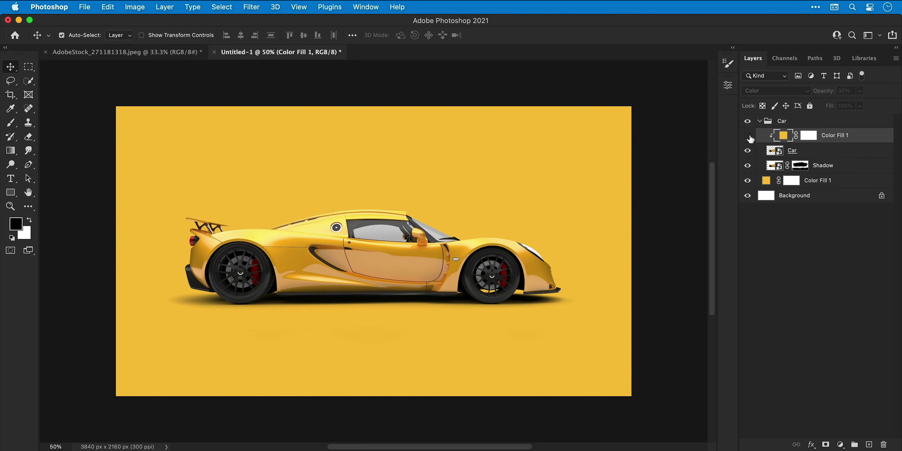
{"action": "left_click", "coordinate": [748, 137]}
{"action": "left_click", "coordinate": [801, 152]}
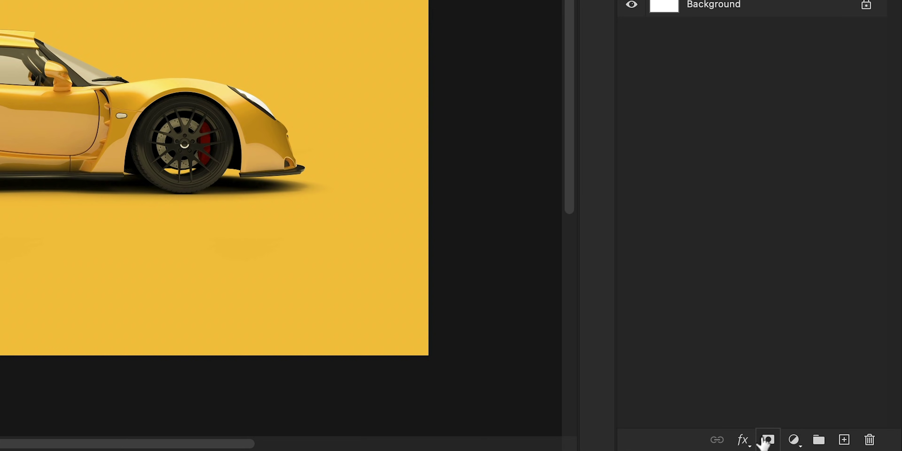
Step: Add a layer mask to the Car layer and select the side window glass with the Quick Selection tool
{"action": "left_click", "coordinate": [825, 445]}
{"action": "key", "text": "z"}
{"action": "left_click", "coordinate": [403, 235]}
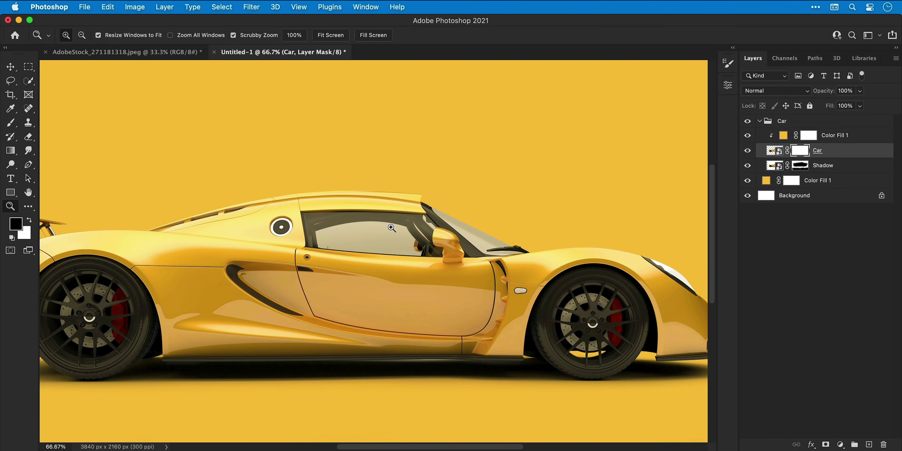
{"action": "left_click", "coordinate": [392, 228]}
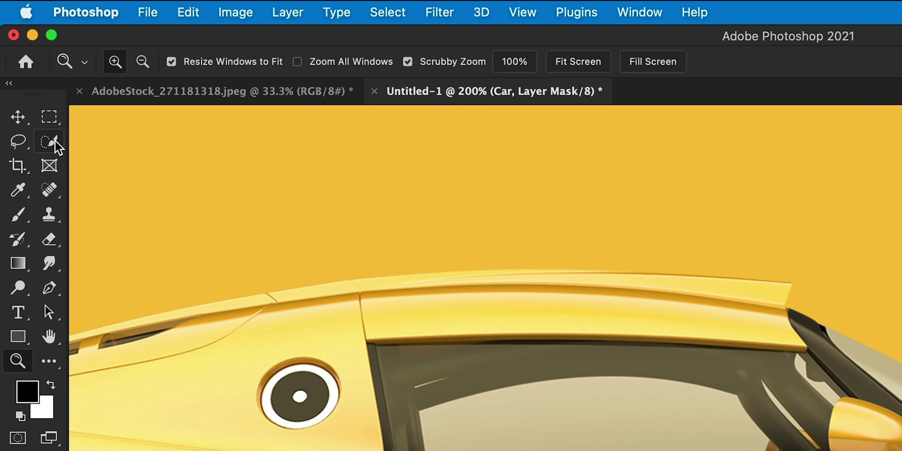
{"action": "left_click", "coordinate": [29, 81]}
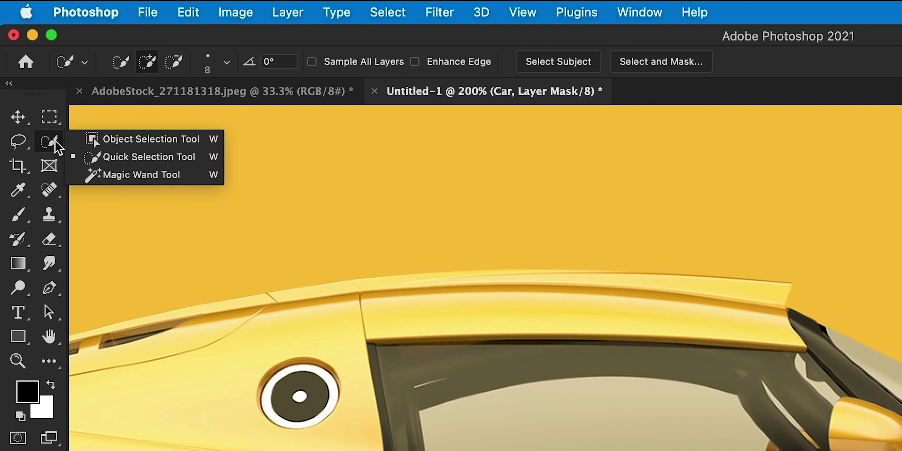
{"action": "left_click", "coordinate": [89, 159]}
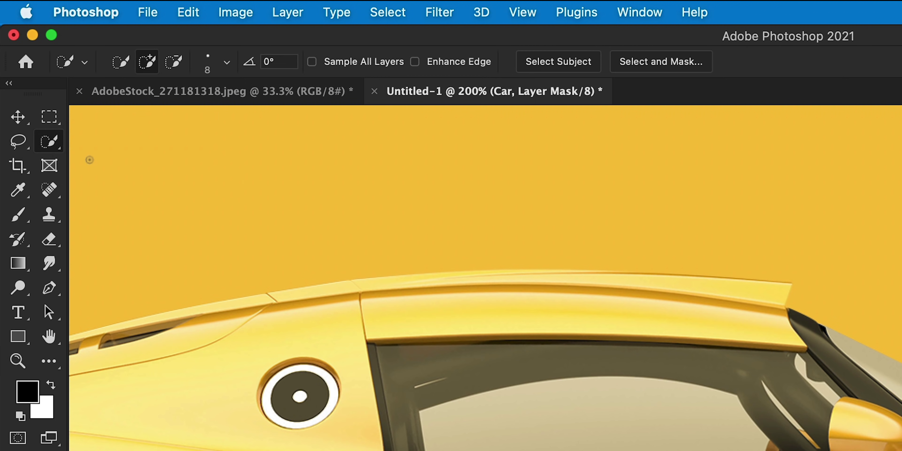
{"action": "left_click_drag", "start_coordinate": [529, 424], "coordinate": [563, 435]}
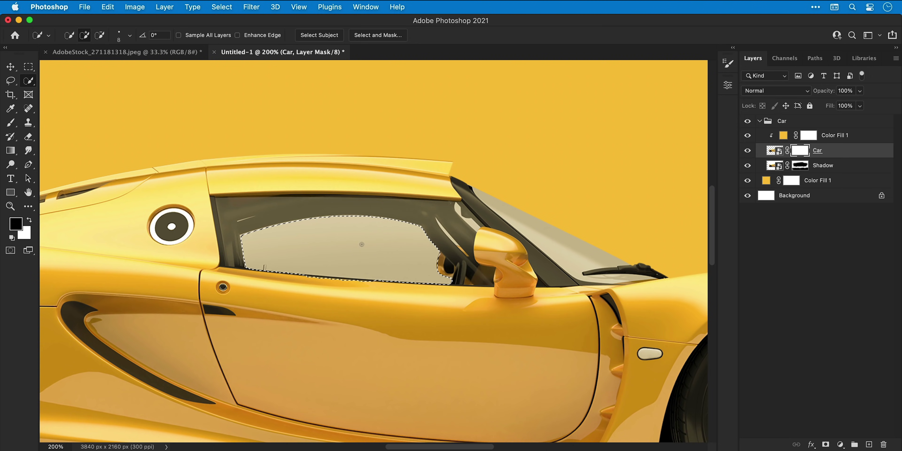
Step: Add the windshield glass and the small glass gap behind the front pillar to the selection, leaving out the wiper
{"action": "left_click", "coordinate": [525, 220]}
{"action": "left_click_drag", "start_coordinate": [626, 271], "coordinate": [653, 268]}
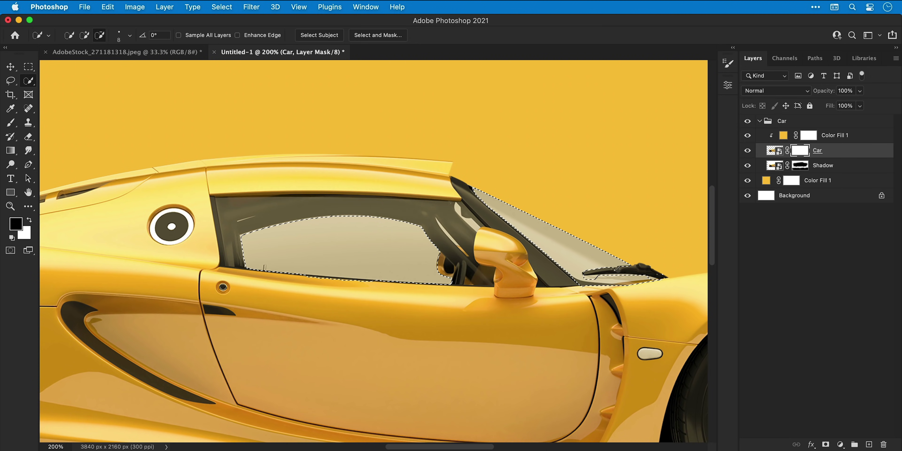
{"action": "left_click", "coordinate": [591, 277]}
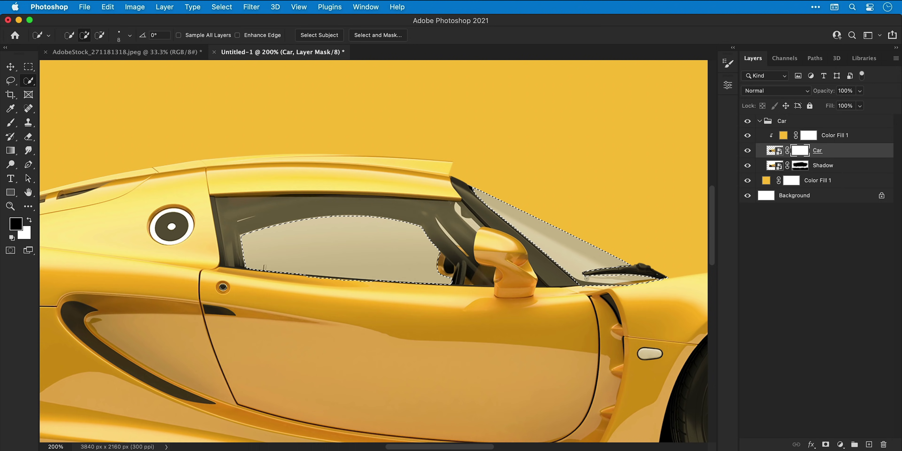
{"action": "left_click_drag", "start_coordinate": [459, 209], "coordinate": [473, 224]}
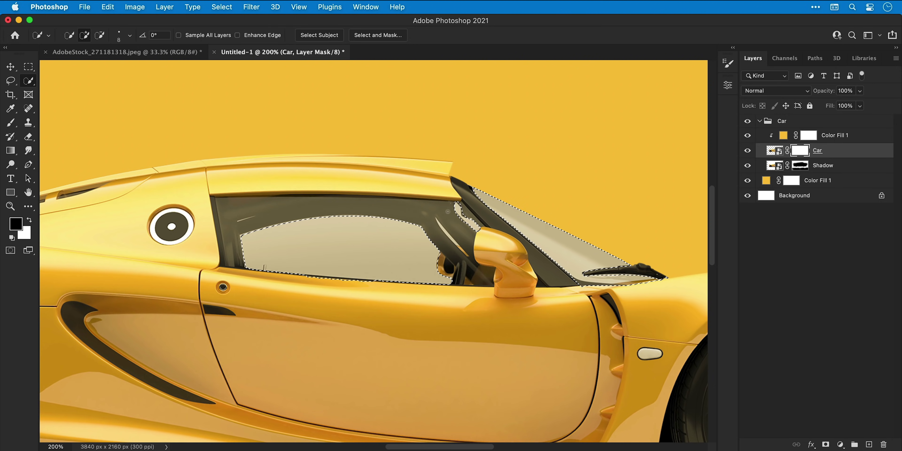
Step: Add the thin glass sliver by the door pillar with a smaller selection brush, refine the glass edges, and add the headlight
{"action": "key", "text": "super+plus"}
{"action": "left_click_drag", "start_coordinate": [457, 245], "coordinate": [334, 284]}
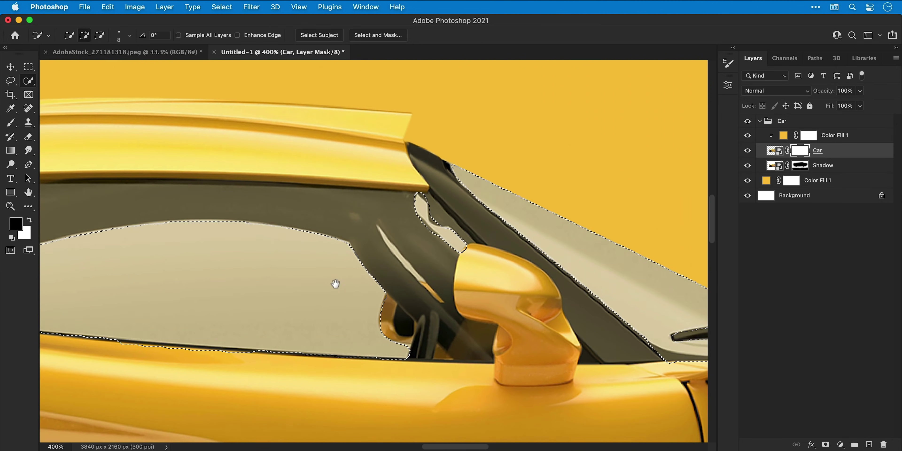
{"action": "key", "text": "bracketleft"}
{"action": "key", "text": "bracketleft"}
{"action": "key", "text": "bracketleft"}
{"action": "key", "text": "bracketleft"}
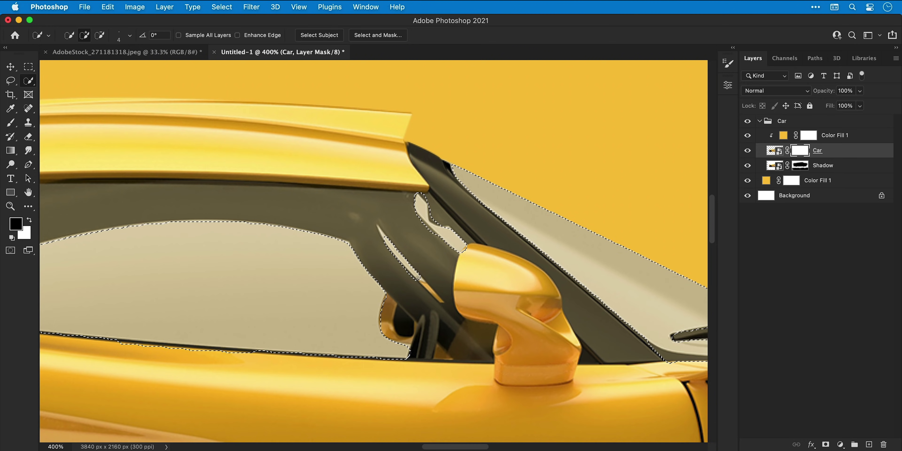
{"action": "key", "text": "bracketleft"}
{"action": "key", "text": "bracketleft"}
{"action": "left_click", "coordinate": [380, 230]}
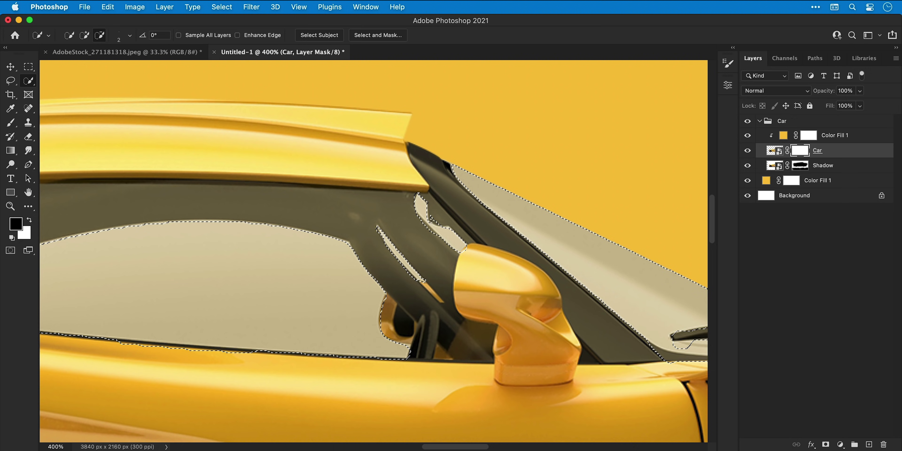
{"action": "left_click", "coordinate": [418, 195]}
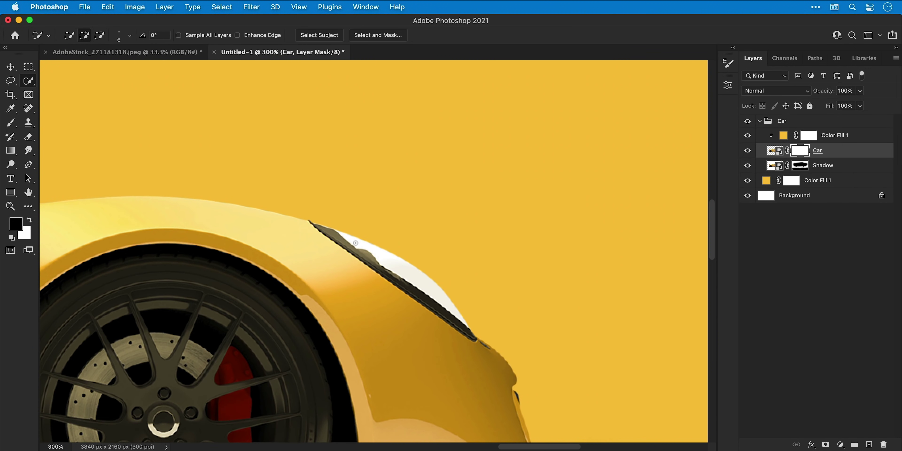
{"action": "mouse_move", "coordinate": [432, 287]}
{"action": "left_mouse_down"}
{"action": "mouse_move", "coordinate": [457, 313]}
{"action": "mouse_move", "coordinate": [337, 229]}
{"action": "left_mouse_up"}
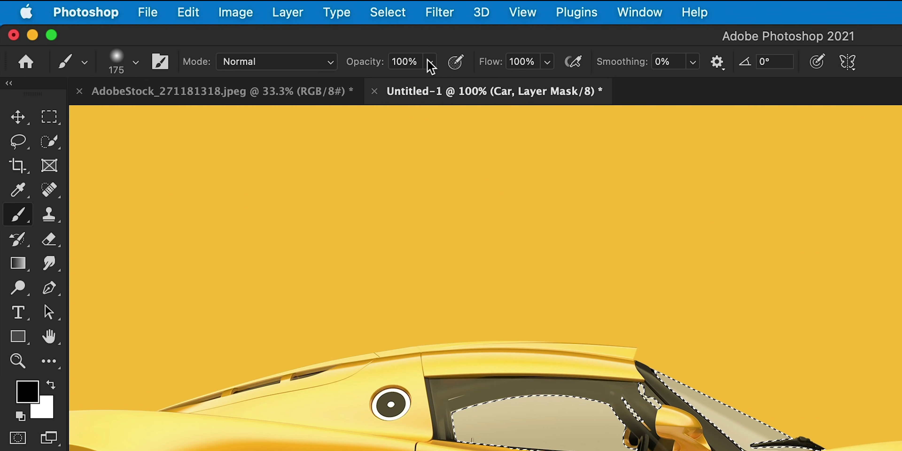
Step: Paint black over the selected glass on the Car mask with a size 400 brush at 30% opacity, and deselect
{"action": "left_click", "coordinate": [430, 67]}
{"action": "left_click_drag", "start_coordinate": [428, 85], "coordinate": [369, 87]}
{"action": "left_click", "coordinate": [431, 67]}
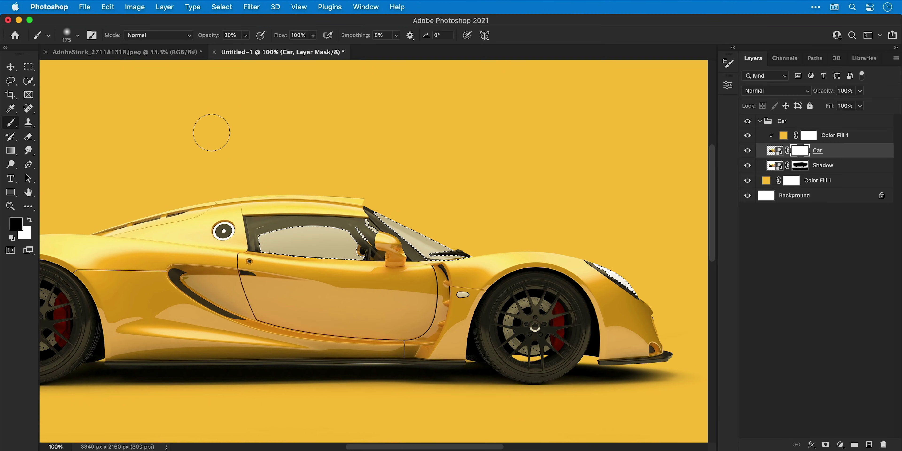
{"action": "key", "text": "bracketright"}
{"action": "key", "text": "bracketright"}
{"action": "key", "text": "bracketright"}
{"action": "key", "text": "bracketright"}
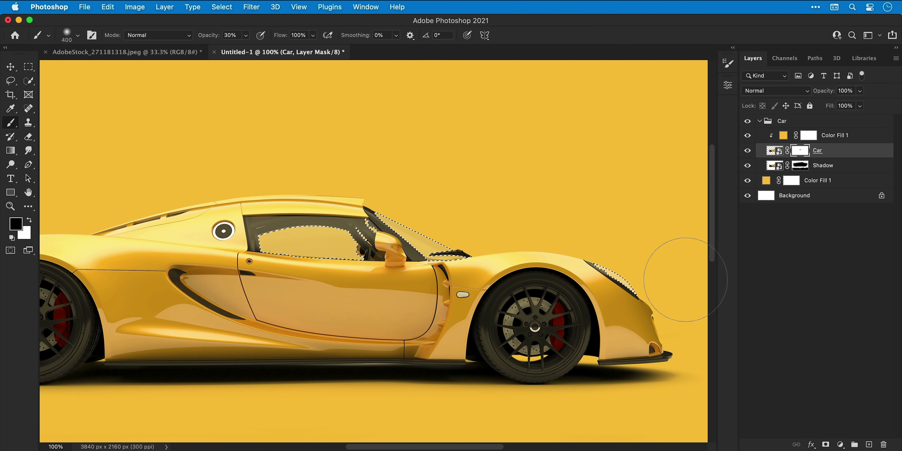
{"action": "key", "text": "super+d"}
{"action": "key", "text": "v"}
{"action": "key", "text": "super+0"}
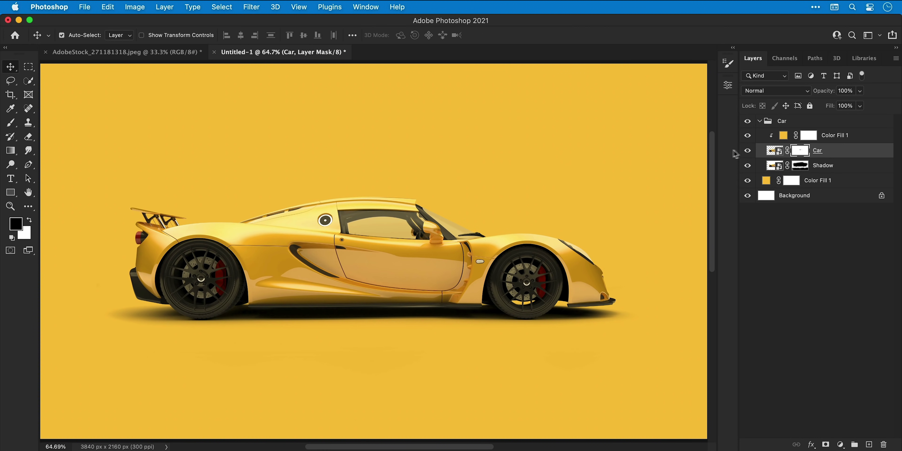
{"action": "left_click", "coordinate": [798, 151], "text": "shift"}
{"action": "left_click", "coordinate": [798, 152], "text": "shift"}
Step: Add an Exposure adjustment layer with exposure +1.06 and gamma correction 1.19, and move it above the Car group
{"action": "left_click", "coordinate": [800, 123]}
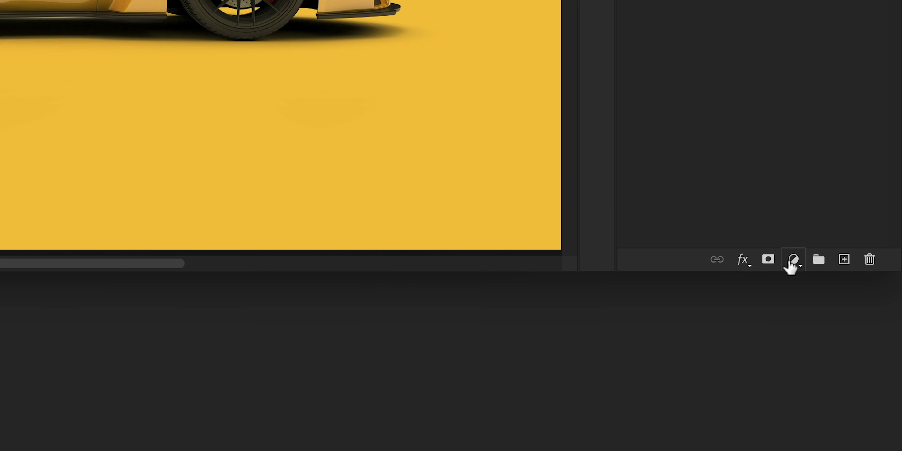
{"action": "left_click", "coordinate": [790, 263]}
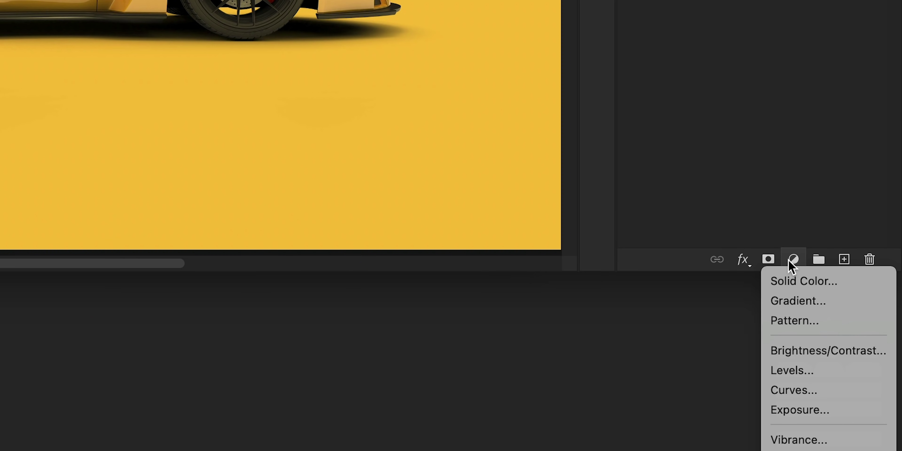
{"action": "left_click", "coordinate": [805, 410]}
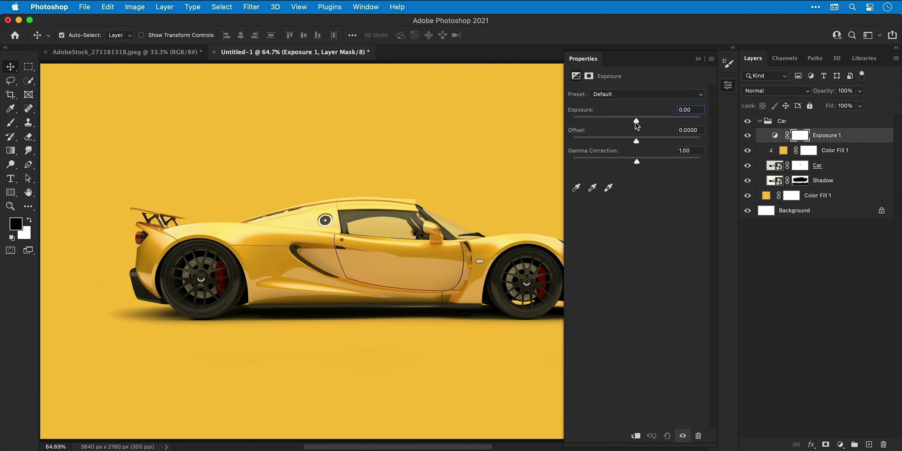
{"action": "left_click_drag", "start_coordinate": [644, 123], "coordinate": [648, 123]}
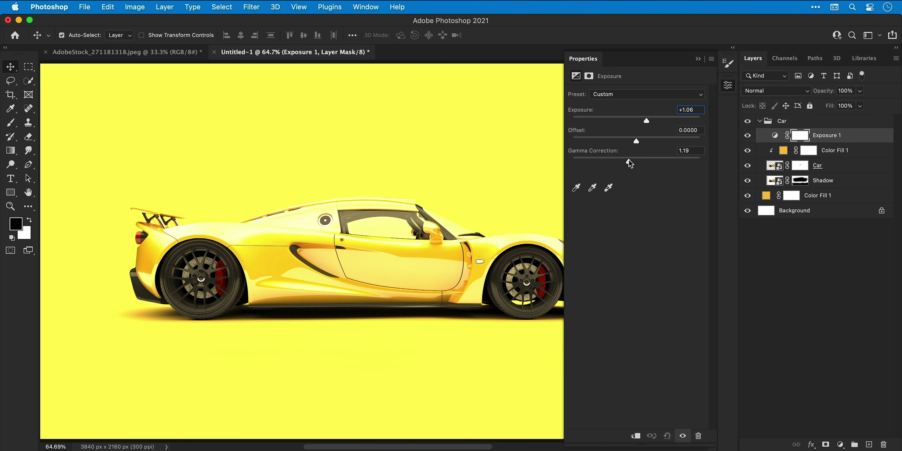
{"action": "left_click", "coordinate": [728, 89]}
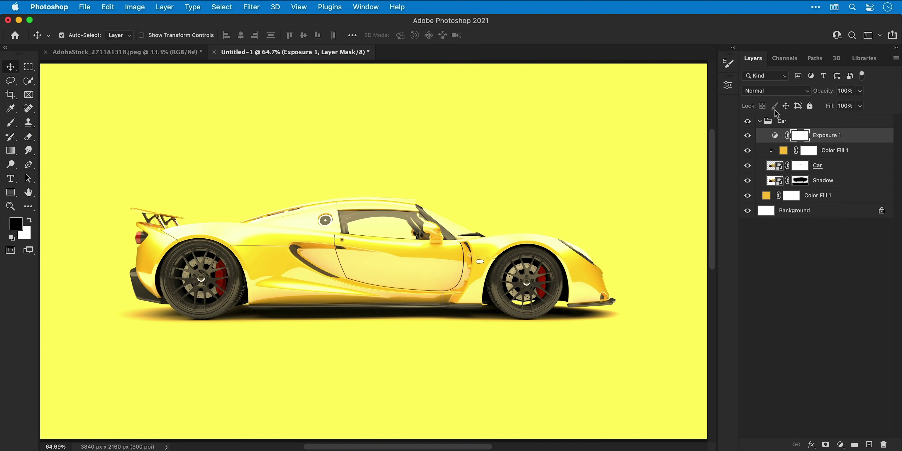
{"action": "left_click_drag", "start_coordinate": [828, 139], "coordinate": [829, 120]}
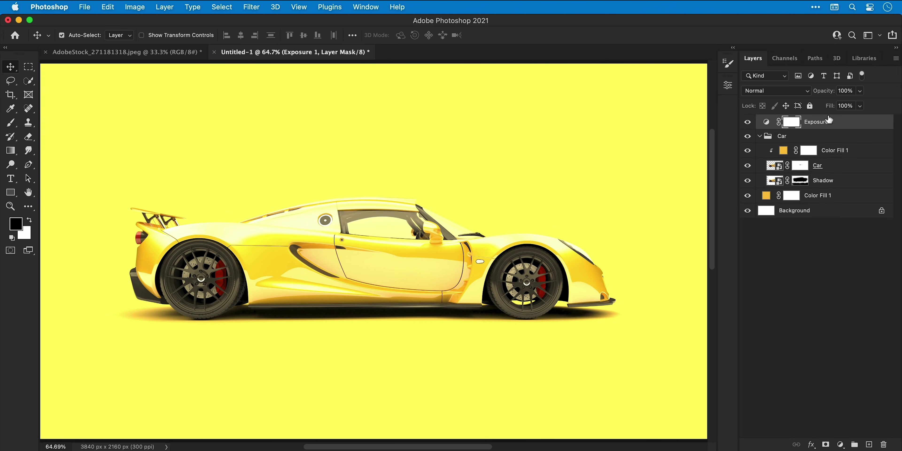
Step: Set up the Gradient tool with the Foreground to Background preset from the Basics group
{"action": "key", "text": "super+minus"}
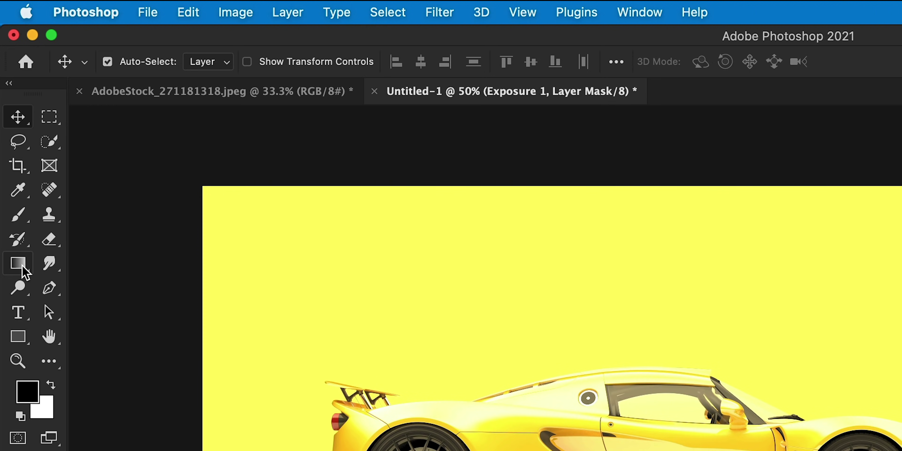
{"action": "left_click", "coordinate": [18, 264]}
{"action": "key", "text": "i"}
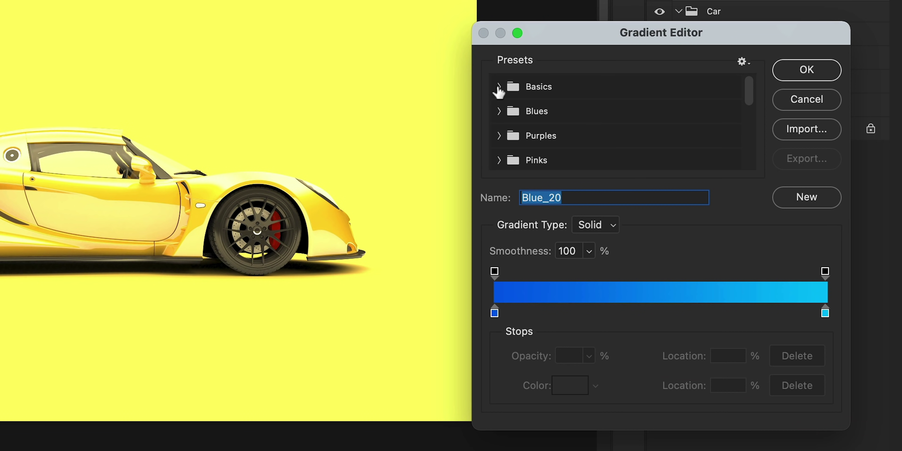
{"action": "left_click", "coordinate": [500, 86]}
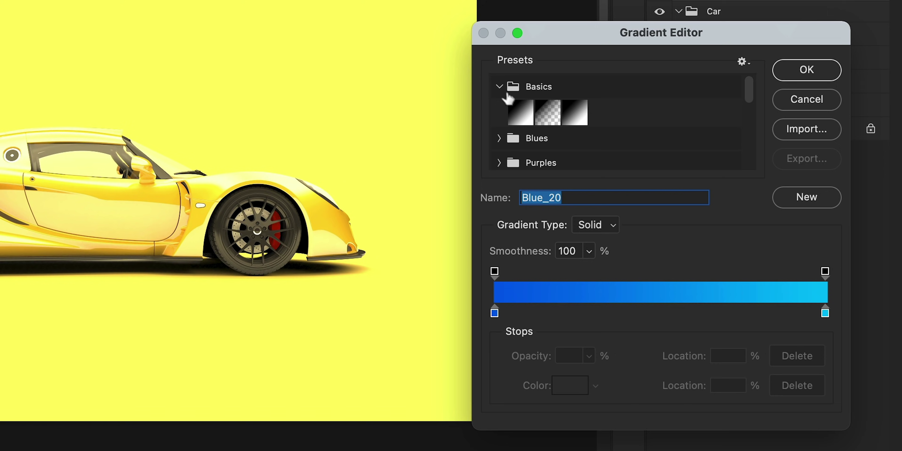
{"action": "left_click", "coordinate": [522, 112]}
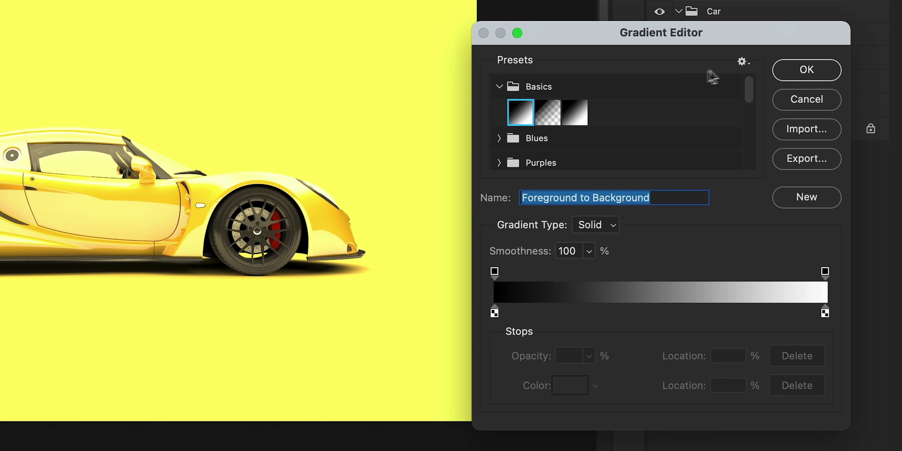
{"action": "left_click", "coordinate": [801, 70]}
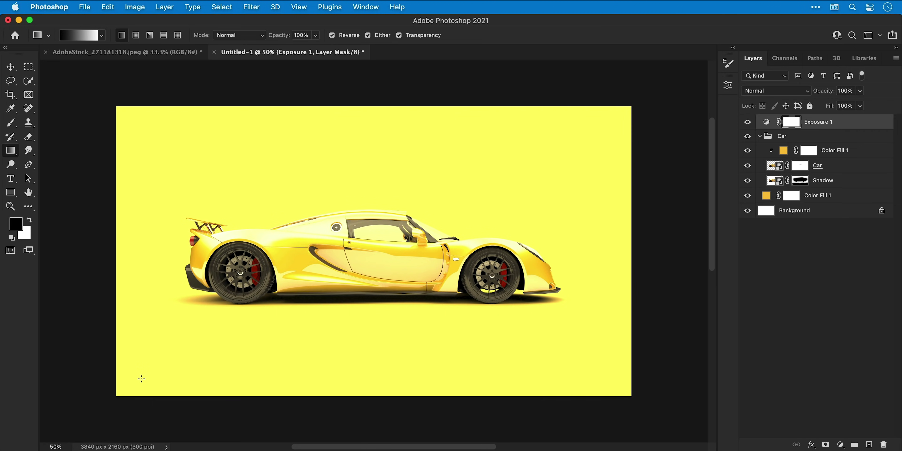
Step: Redraw a diagonal linear gradient on the Exposure 1 mask so the brightening fades from the canvas's upper-right corner toward the car
{"action": "left_click_drag", "start_coordinate": [141, 379], "coordinate": [612, 121]}
{"action": "left_click_drag", "start_coordinate": [545, 169], "coordinate": [385, 267]}
{"action": "left_click_drag", "start_coordinate": [438, 205], "coordinate": [414, 241]}
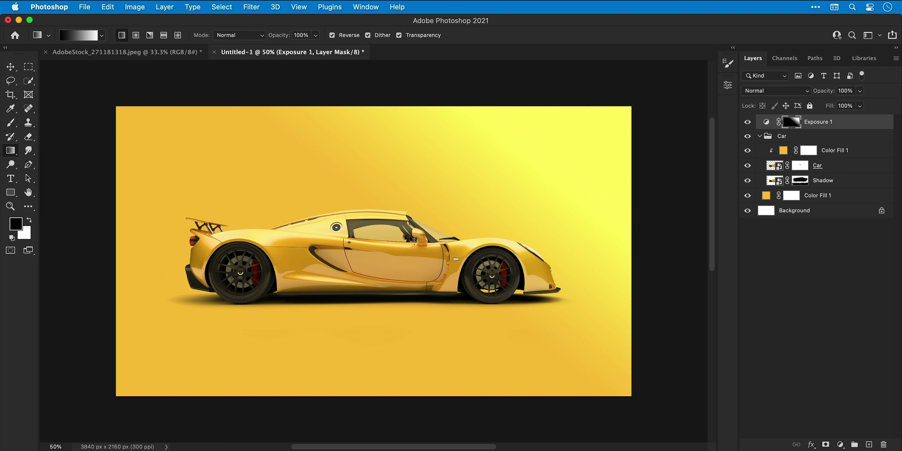
{"action": "left_click_drag", "start_coordinate": [458, 72], "coordinate": [391, 234]}
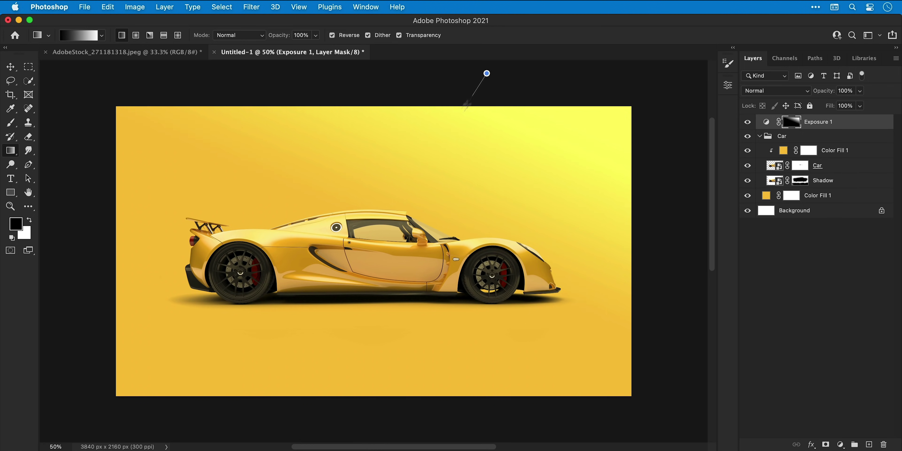
{"action": "left_click_drag", "start_coordinate": [467, 104], "coordinate": [320, 289]}
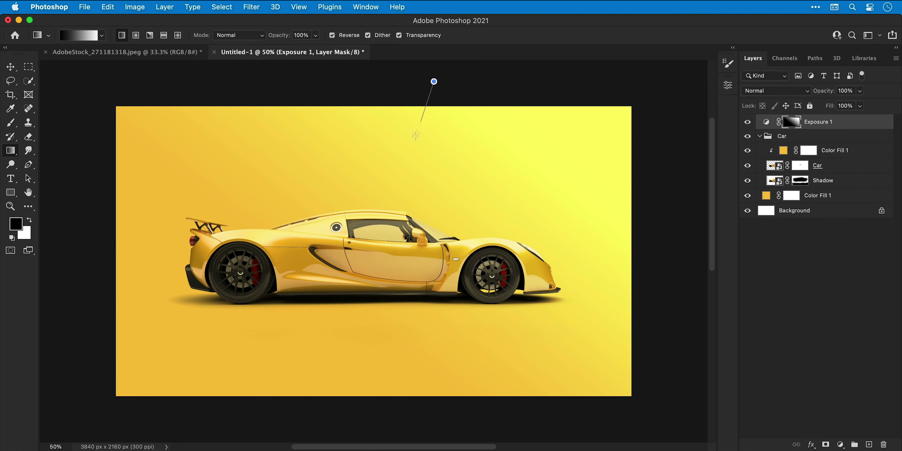
{"action": "left_click_drag", "start_coordinate": [416, 135], "coordinate": [361, 273]}
{"action": "key", "text": "v"}
{"action": "scroll", "coordinate": [360, 273], "scroll_direction": "up", "scroll_amount": 2}
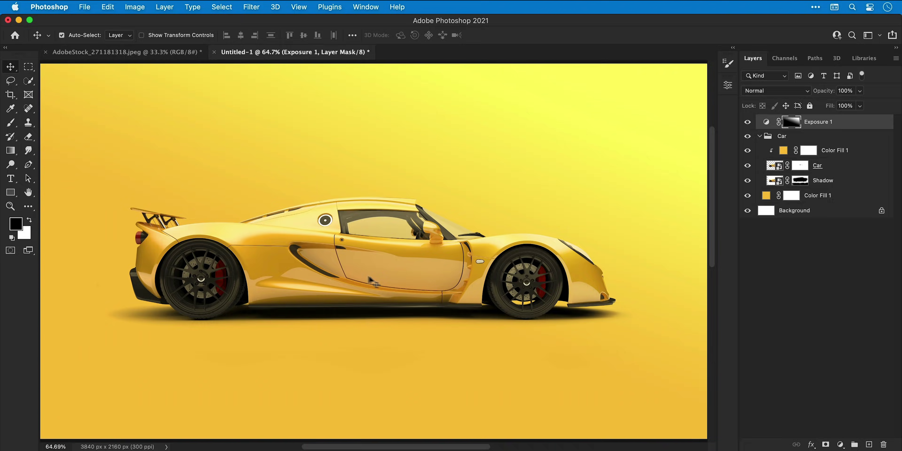
Step: Add a Hue/Saturation adjustment layer above Exposure 1 and shift the Yellows' hue to turn the car and background green
{"action": "left_click", "coordinate": [841, 444]}
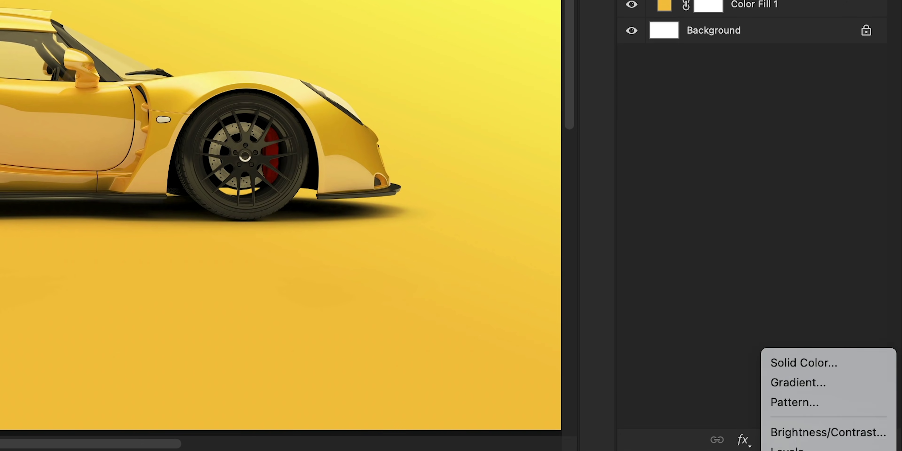
{"action": "left_click", "coordinate": [804, 422]}
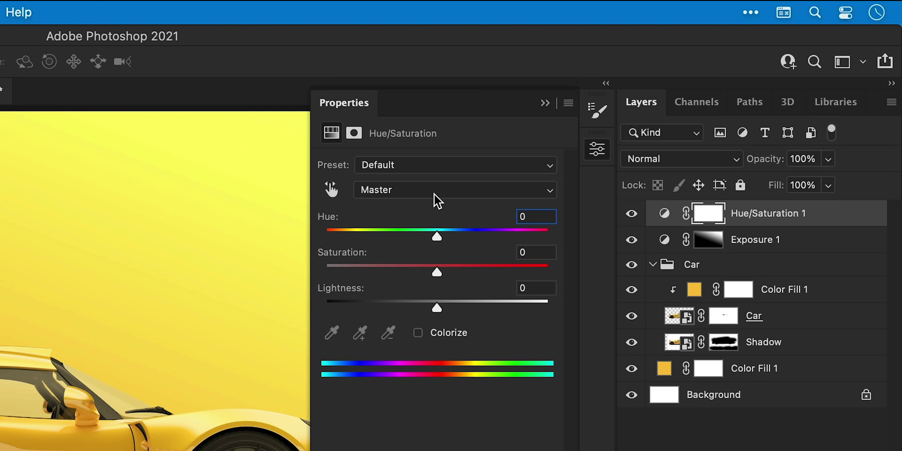
{"action": "left_click", "coordinate": [434, 191]}
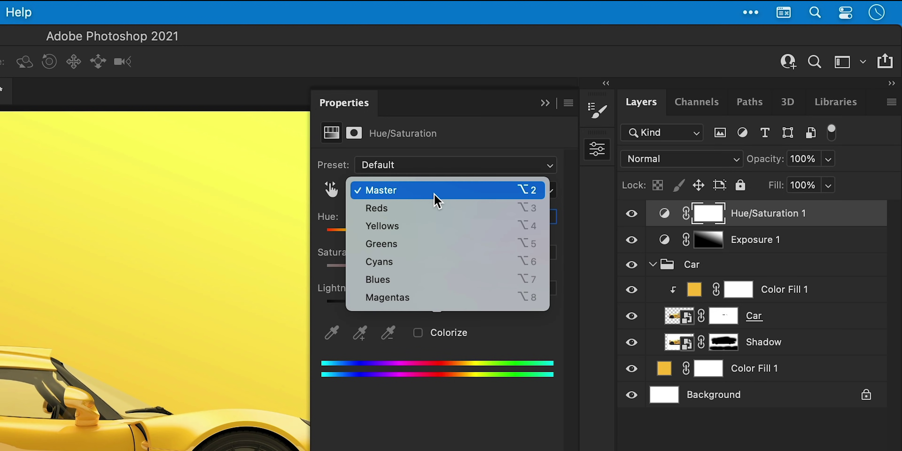
{"action": "left_click", "coordinate": [435, 226]}
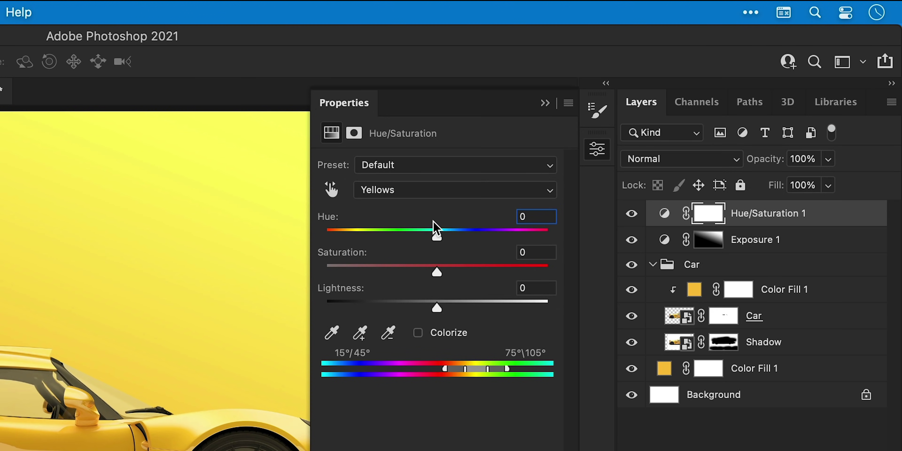
{"action": "left_click_drag", "start_coordinate": [437, 236], "coordinate": [524, 239]}
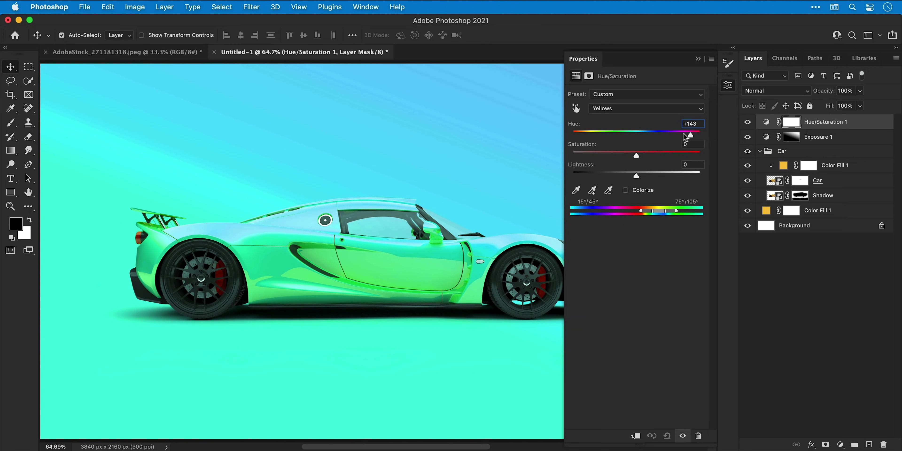
{"action": "left_click_drag", "start_coordinate": [685, 137], "coordinate": [632, 157]}
Step: Set the hue of the Reds to +62 in the Hue/Saturation adjustment and hide its properties
{"action": "left_click", "coordinate": [425, 198]}
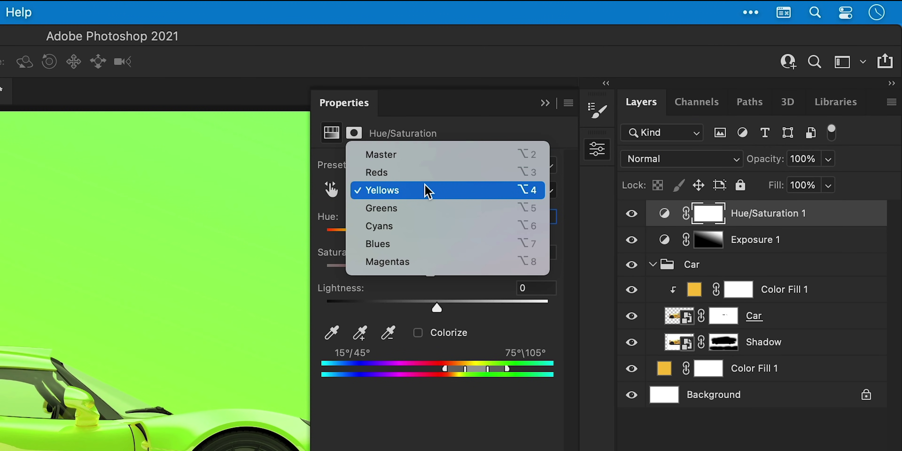
{"action": "left_click", "coordinate": [425, 178]}
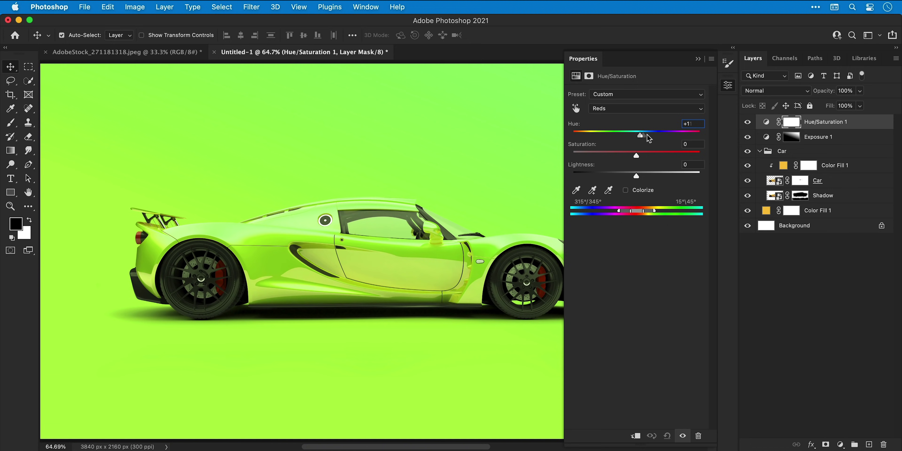
{"action": "left_click_drag", "start_coordinate": [437, 237], "coordinate": [536, 237]}
{"action": "left_click_drag", "start_coordinate": [692, 138], "coordinate": [671, 140]}
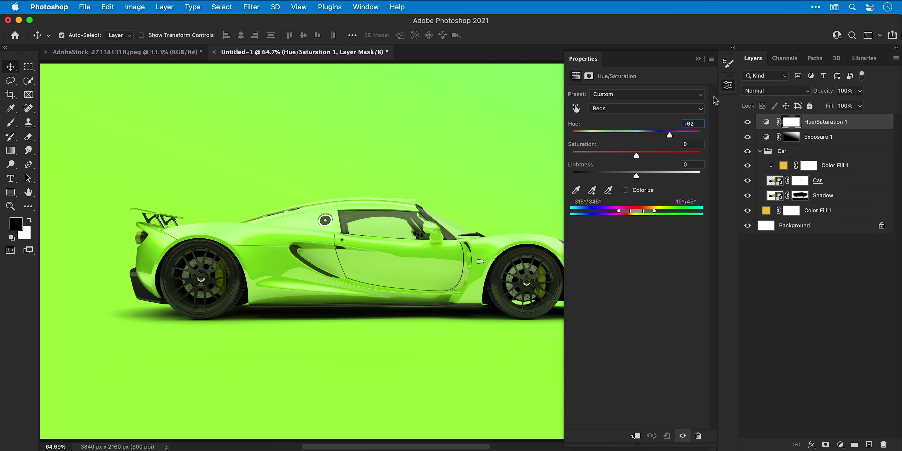
{"action": "left_click", "coordinate": [729, 85]}
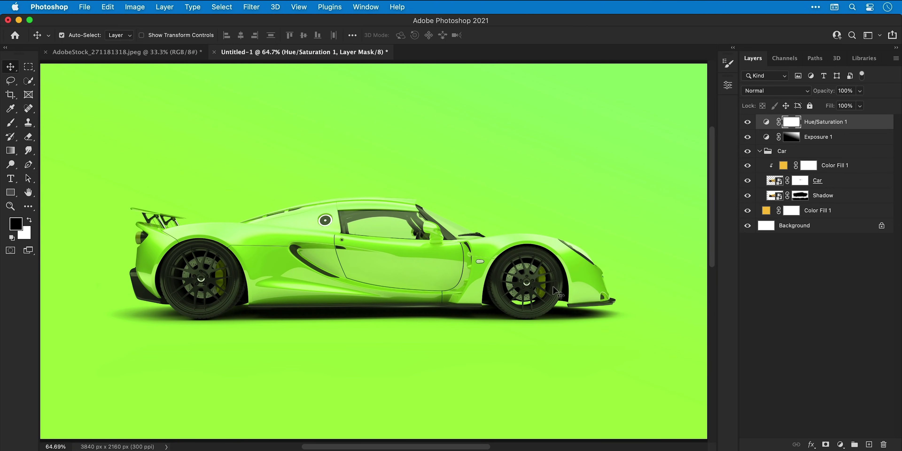
Step: Paint black at 100% opacity on the Hue/Saturation 1 mask over the upper and middle sections of the front brake caliper
{"action": "key", "text": "b"}
{"action": "scroll", "coordinate": [553, 289], "scroll_direction": "up", "scroll_amount": 5}
{"action": "key", "text": "bracketleft"}
{"action": "key", "text": "bracketleft"}
{"action": "key", "text": "bracketleft"}
{"action": "key", "text": "bracketleft"}
{"action": "key", "text": "bracketleft"}
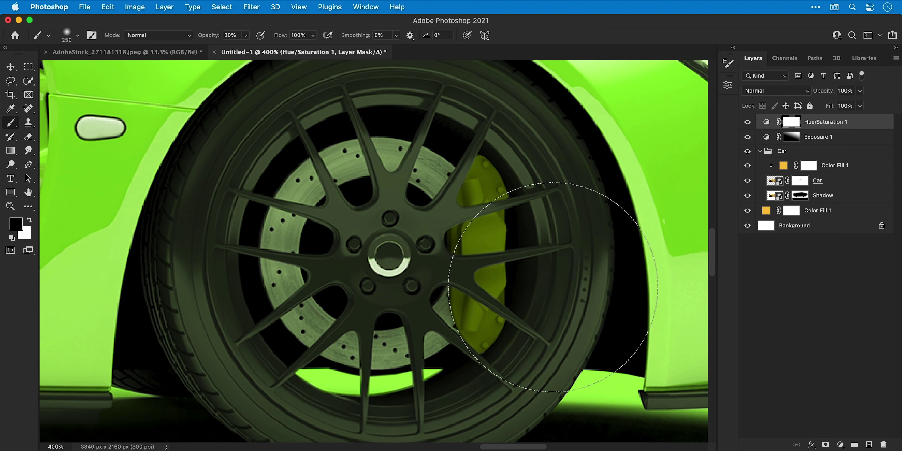
{"action": "key", "text": "bracketleft"}
{"action": "key", "text": "bracketleft"}
{"action": "key", "text": "bracketleft"}
{"action": "key", "text": "bracketleft"}
{"action": "key", "text": "bracketleft"}
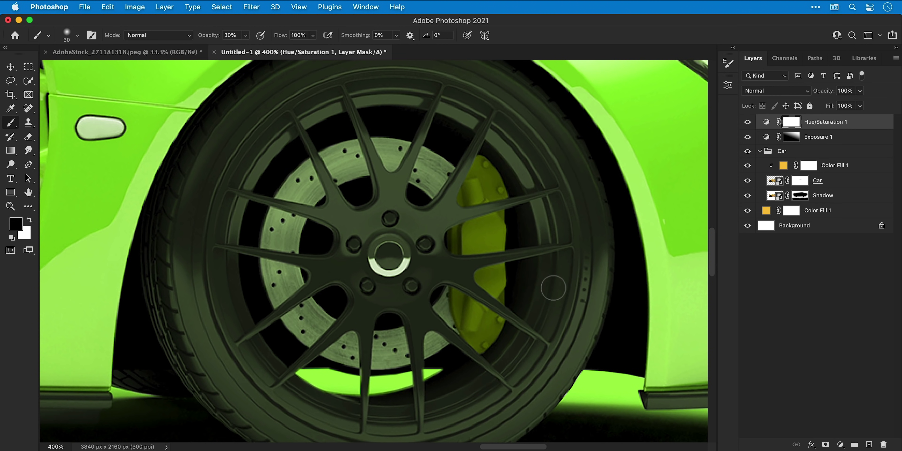
{"action": "key", "text": "bracketright"}
{"action": "key", "text": "bracketright"}
{"action": "key", "text": "0"}
{"action": "key", "text": "bracketleft"}
{"action": "left_click", "coordinate": [483, 180]}
{"action": "key", "text": "bracketleft"}
{"action": "key", "text": "bracketleft"}
{"action": "key", "text": "bracketleft"}
{"action": "key", "text": "bracketleft"}
{"action": "key", "text": "bracketleft"}
{"action": "mouse_move", "coordinate": [482, 181]}
{"action": "left_mouse_down"}
{"action": "mouse_move", "coordinate": [466, 200]}
{"action": "mouse_move", "coordinate": [498, 169]}
{"action": "mouse_move", "coordinate": [502, 194]}
{"action": "left_mouse_up"}
{"action": "key", "text": "bracketright"}
{"action": "key", "text": "bracketright"}
{"action": "key", "text": "bracketright"}
{"action": "mouse_move", "coordinate": [471, 229]}
{"action": "left_mouse_down"}
{"action": "mouse_move", "coordinate": [503, 215]}
{"action": "mouse_move", "coordinate": [465, 237]}
{"action": "mouse_move", "coordinate": [470, 251]}
{"action": "mouse_move", "coordinate": [500, 246]}
{"action": "mouse_move", "coordinate": [474, 243]}
{"action": "mouse_move", "coordinate": [494, 240]}
{"action": "mouse_move", "coordinate": [473, 231]}
{"action": "mouse_move", "coordinate": [501, 246]}
{"action": "left_mouse_up"}
Step: Mask out the front caliper's lower sections and inner edge between the spokes with a smaller black brush
{"action": "key", "text": "bracketleft"}
{"action": "key", "text": "bracketleft"}
{"action": "mouse_move", "coordinate": [482, 277]}
{"action": "left_mouse_down"}
{"action": "mouse_move", "coordinate": [508, 271]}
{"action": "mouse_move", "coordinate": [478, 275]}
{"action": "mouse_move", "coordinate": [492, 291]}
{"action": "left_mouse_up"}
{"action": "key", "text": "bracketleft"}
{"action": "key", "text": "bracketleft"}
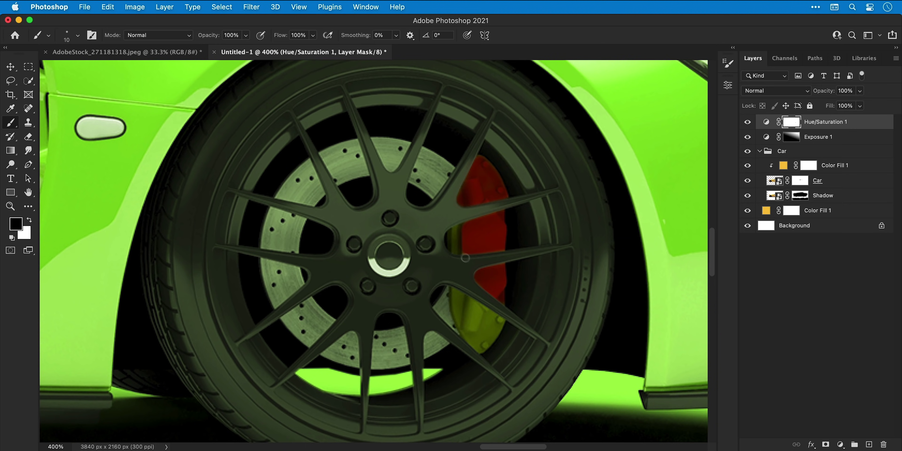
{"action": "left_click_drag", "start_coordinate": [466, 258], "coordinate": [467, 227]}
{"action": "mouse_move", "coordinate": [457, 292]}
{"action": "left_mouse_down"}
{"action": "mouse_move", "coordinate": [458, 316]}
{"action": "mouse_move", "coordinate": [480, 349]}
{"action": "mouse_move", "coordinate": [500, 320]}
{"action": "mouse_move", "coordinate": [465, 299]}
{"action": "mouse_move", "coordinate": [458, 307]}
{"action": "mouse_move", "coordinate": [481, 333]}
{"action": "mouse_move", "coordinate": [491, 321]}
{"action": "mouse_move", "coordinate": [481, 348]}
{"action": "left_mouse_up"}
{"action": "key", "text": "bracketright"}
{"action": "key", "text": "bracketright"}
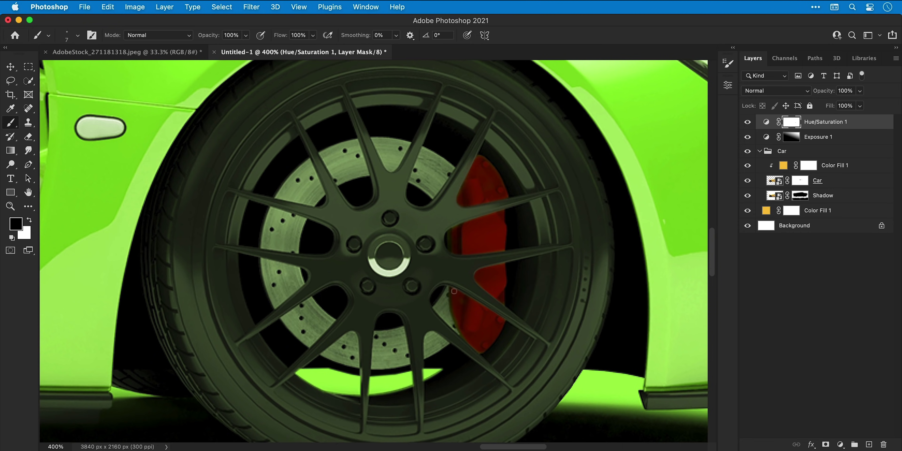
Step: Paint black over the whole rear brake caliper on the Hue/Saturation 1 mask to restore its original red
{"action": "scroll", "coordinate": [453, 291], "scroll_direction": "left", "scroll_amount": 10}
{"action": "mouse_move", "coordinate": [392, 192]}
{"action": "left_mouse_down"}
{"action": "mouse_move", "coordinate": [431, 181]}
{"action": "mouse_move", "coordinate": [413, 154]}
{"action": "mouse_move", "coordinate": [421, 160]}
{"action": "mouse_move", "coordinate": [398, 187]}
{"action": "mouse_move", "coordinate": [380, 192]}
{"action": "mouse_move", "coordinate": [402, 150]}
{"action": "mouse_move", "coordinate": [391, 181]}
{"action": "mouse_move", "coordinate": [409, 152]}
{"action": "mouse_move", "coordinate": [387, 188]}
{"action": "mouse_move", "coordinate": [426, 182]}
{"action": "left_mouse_up"}
{"action": "key", "text": "bracketright"}
{"action": "mouse_move", "coordinate": [378, 223]}
{"action": "left_mouse_down"}
{"action": "mouse_move", "coordinate": [437, 199]}
{"action": "mouse_move", "coordinate": [434, 245]}
{"action": "mouse_move", "coordinate": [375, 246]}
{"action": "mouse_move", "coordinate": [386, 223]}
{"action": "mouse_move", "coordinate": [380, 243]}
{"action": "mouse_move", "coordinate": [392, 249]}
{"action": "mouse_move", "coordinate": [431, 237]}
{"action": "mouse_move", "coordinate": [392, 216]}
{"action": "mouse_move", "coordinate": [388, 230]}
{"action": "mouse_move", "coordinate": [426, 216]}
{"action": "left_mouse_up"}
{"action": "key", "text": "bracketright"}
{"action": "key", "text": "bracketright"}
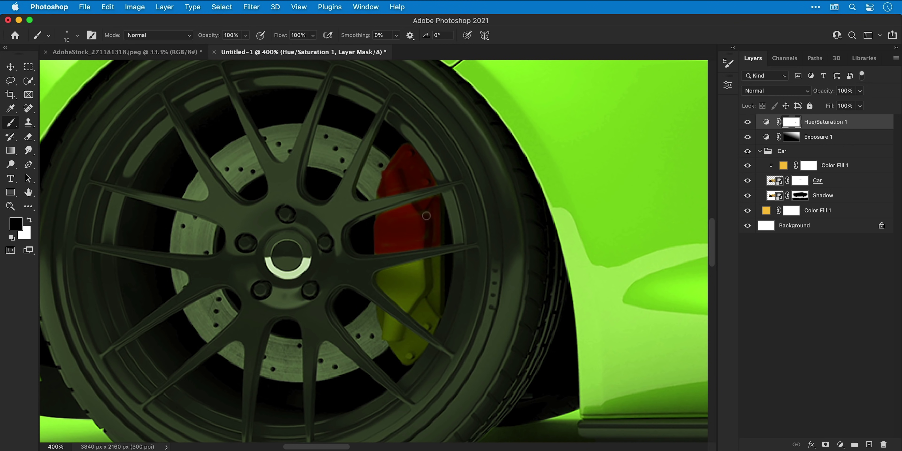
{"action": "mouse_move", "coordinate": [380, 281]}
{"action": "left_mouse_down"}
{"action": "mouse_move", "coordinate": [431, 263]}
{"action": "mouse_move", "coordinate": [439, 280]}
{"action": "mouse_move", "coordinate": [427, 326]}
{"action": "mouse_move", "coordinate": [386, 279]}
{"action": "mouse_move", "coordinate": [408, 273]}
{"action": "mouse_move", "coordinate": [390, 275]}
{"action": "mouse_move", "coordinate": [394, 290]}
{"action": "mouse_move", "coordinate": [424, 288]}
{"action": "mouse_move", "coordinate": [414, 299]}
{"action": "mouse_move", "coordinate": [429, 326]}
{"action": "left_mouse_up"}
{"action": "mouse_move", "coordinate": [382, 277]}
{"action": "left_mouse_down"}
{"action": "mouse_move", "coordinate": [434, 315]}
{"action": "mouse_move", "coordinate": [383, 313]}
{"action": "mouse_move", "coordinate": [389, 330]}
{"action": "mouse_move", "coordinate": [398, 325]}
{"action": "mouse_move", "coordinate": [423, 343]}
{"action": "mouse_move", "coordinate": [408, 361]}
{"action": "mouse_move", "coordinate": [390, 328]}
{"action": "mouse_move", "coordinate": [407, 340]}
{"action": "left_mouse_up"}
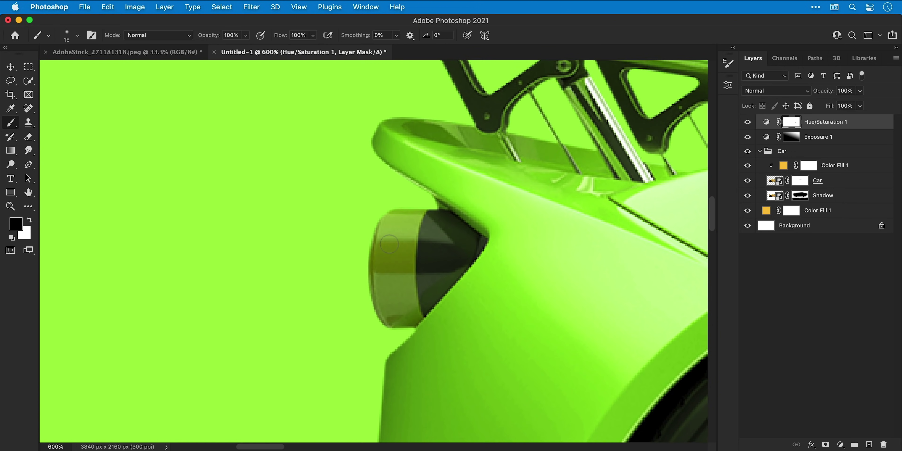
{"action": "mouse_move", "coordinate": [387, 252]}
{"action": "left_mouse_down"}
{"action": "mouse_move", "coordinate": [410, 216]}
{"action": "mouse_move", "coordinate": [416, 259]}
{"action": "left_mouse_up"}
{"action": "mouse_move", "coordinate": [431, 299]}
{"action": "left_mouse_down"}
{"action": "mouse_move", "coordinate": [389, 320]}
{"action": "mouse_move", "coordinate": [375, 274]}
{"action": "mouse_move", "coordinate": [384, 231]}
{"action": "mouse_move", "coordinate": [386, 240]}
{"action": "mouse_move", "coordinate": [393, 232]}
{"action": "mouse_move", "coordinate": [394, 268]}
{"action": "mouse_move", "coordinate": [412, 248]}
{"action": "mouse_move", "coordinate": [451, 258]}
{"action": "mouse_move", "coordinate": [436, 242]}
{"action": "left_mouse_up"}
Step: Paint black over the rear tail light on the Hue/Saturation 1 mask, including its outer edge
{"action": "key", "text": "]"}
{"action": "key", "text": "]"}
{"action": "key", "text": "]"}
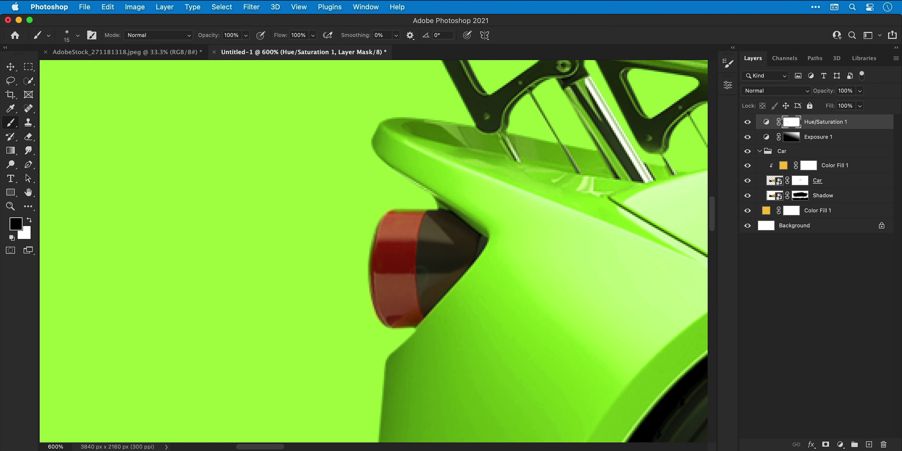
{"action": "mouse_move", "coordinate": [367, 289]}
{"action": "left_mouse_down"}
{"action": "mouse_move", "coordinate": [343, 271]}
{"action": "mouse_move", "coordinate": [378, 223]}
{"action": "left_mouse_up"}
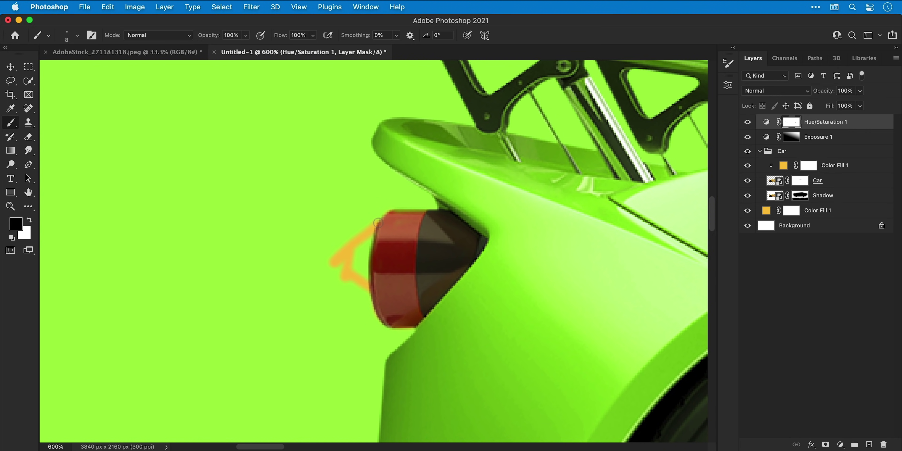
Step: Paint white over the mask spill behind the tail light to restore the green background, and fit the canvas in view
{"action": "key", "text": "x"}
{"action": "mouse_move", "coordinate": [369, 226]}
{"action": "left_mouse_down"}
{"action": "mouse_move", "coordinate": [329, 269]}
{"action": "mouse_move", "coordinate": [349, 252]}
{"action": "mouse_move", "coordinate": [357, 291]}
{"action": "left_mouse_up"}
{"action": "key", "text": "super+0"}
{"action": "key", "text": "v"}
{"action": "key", "text": "x"}
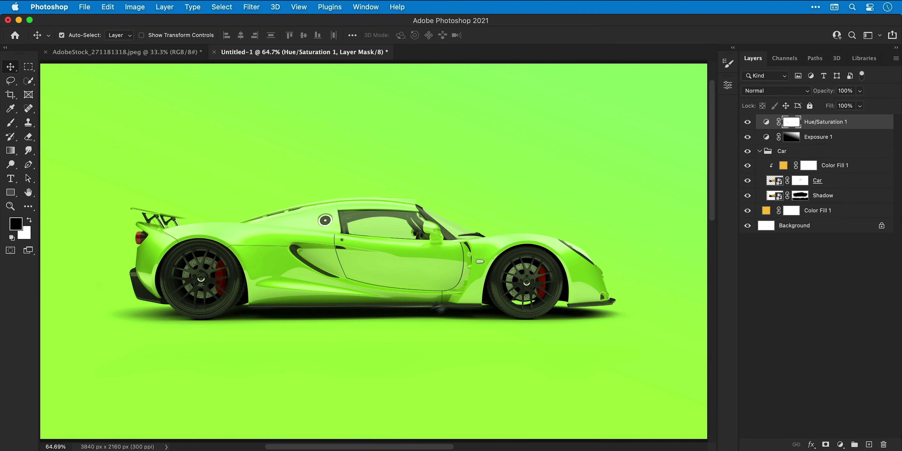
Step: Slightly reduce the exposure in the Exposure 1 adjustment to soften the corner brightening
{"action": "double_click", "coordinate": [766, 138]}
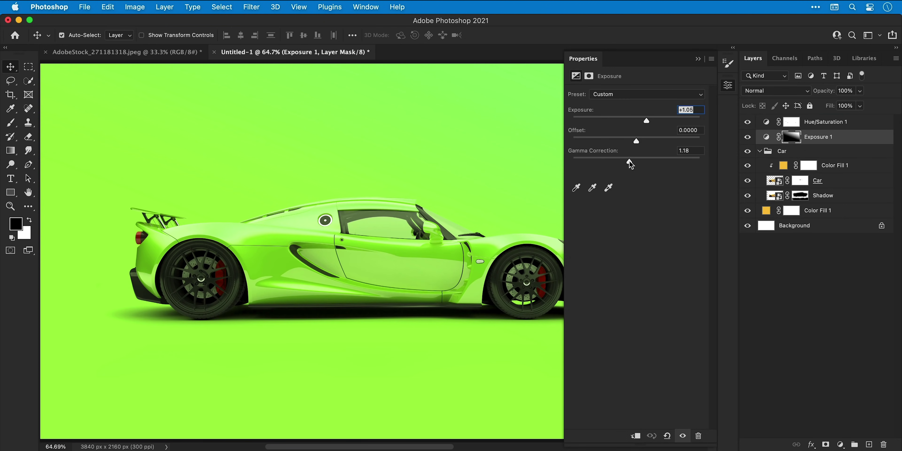
{"action": "left_click_drag", "start_coordinate": [644, 123], "coordinate": [642, 121]}
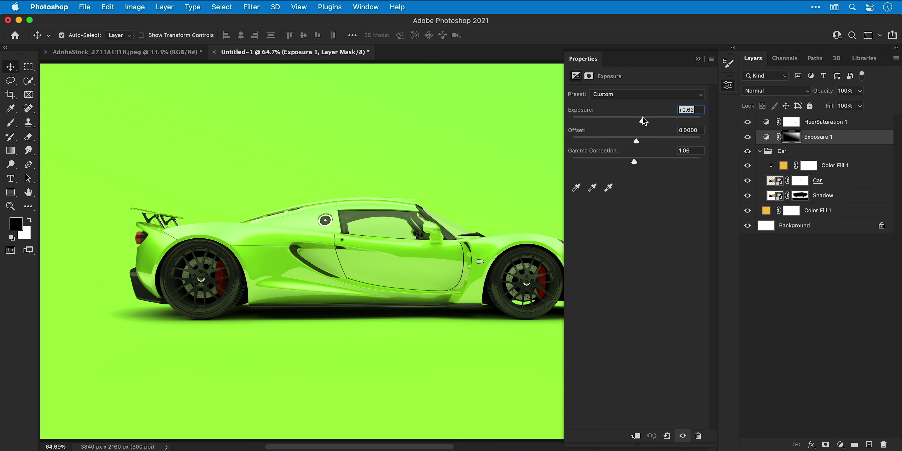
{"action": "left_click", "coordinate": [729, 88]}
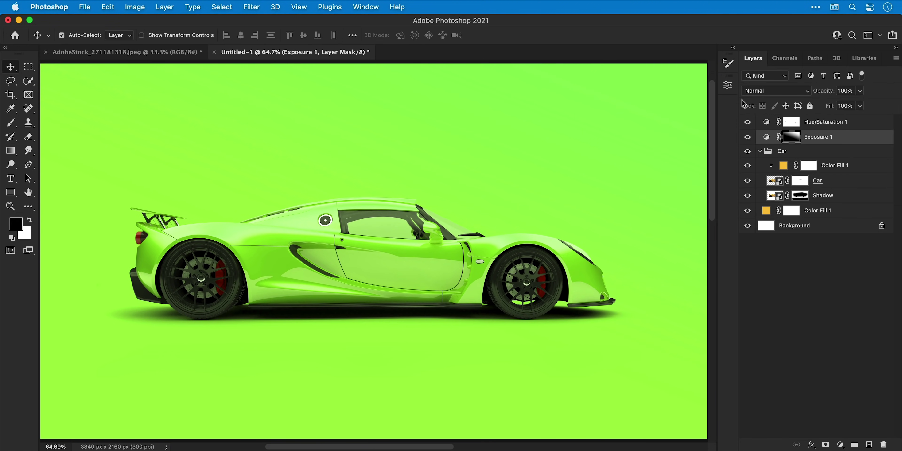
Step: Try a Master hue of -89 in Hue/Saturation 1, and hide and reshow the background Color Fill 1 layer
{"action": "double_click", "coordinate": [767, 123]}
{"action": "left_click_drag", "start_coordinate": [650, 138], "coordinate": [606, 136]}
{"action": "left_click", "coordinate": [747, 210]}
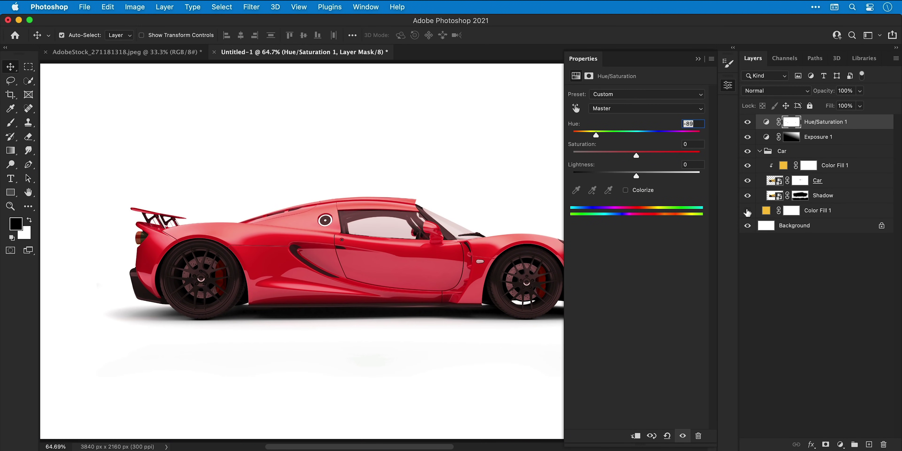
{"action": "left_click", "coordinate": [747, 212]}
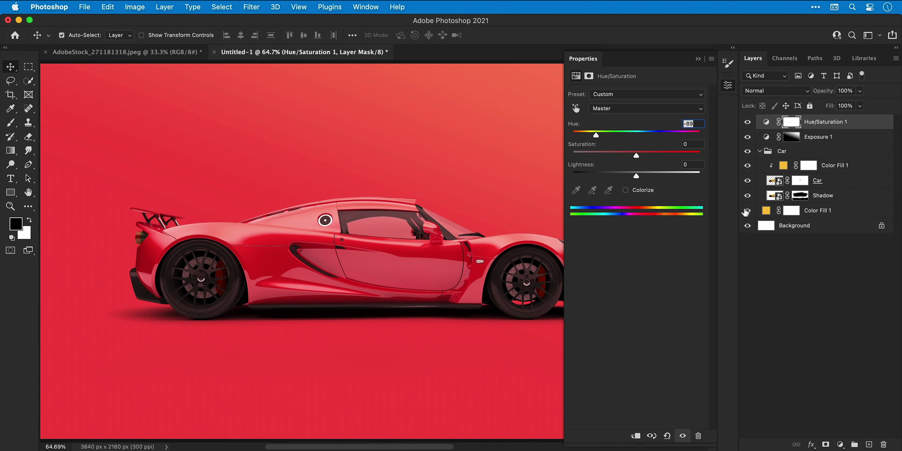
Step: Set the Master hue of Hue/Saturation 1 to +4 and hide its properties
{"action": "left_click_drag", "start_coordinate": [596, 136], "coordinate": [638, 134]}
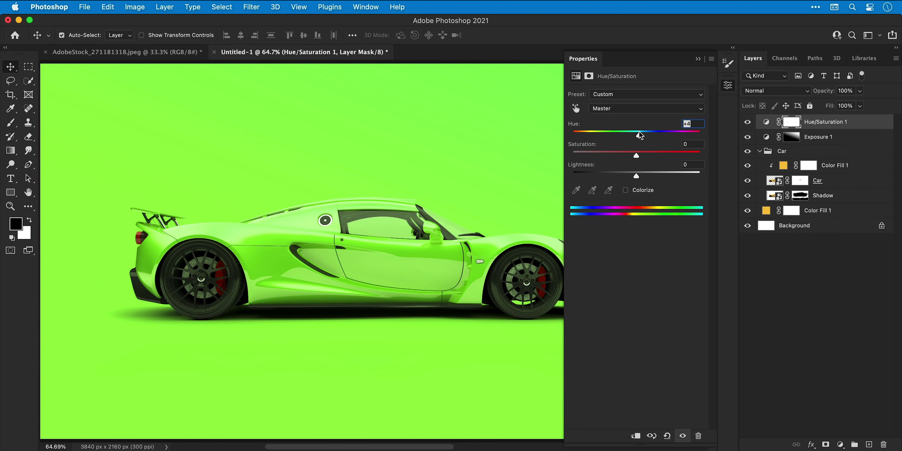
{"action": "left_click", "coordinate": [728, 88]}
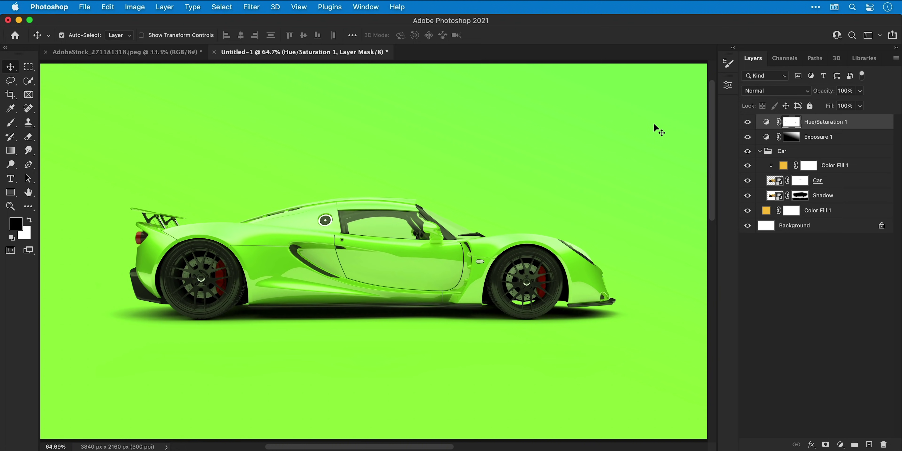